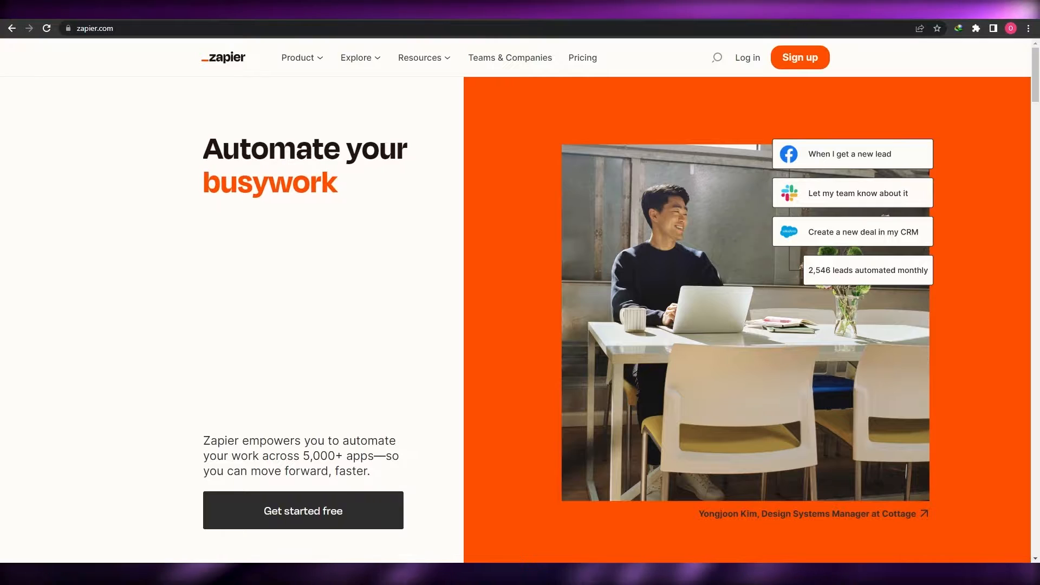
# Open the Zapier Pricing page in a new browser tab and switch to it
pyautogui.scroll(-1, 234, 222)
pyautogui.scroll(-15, 234, 223)
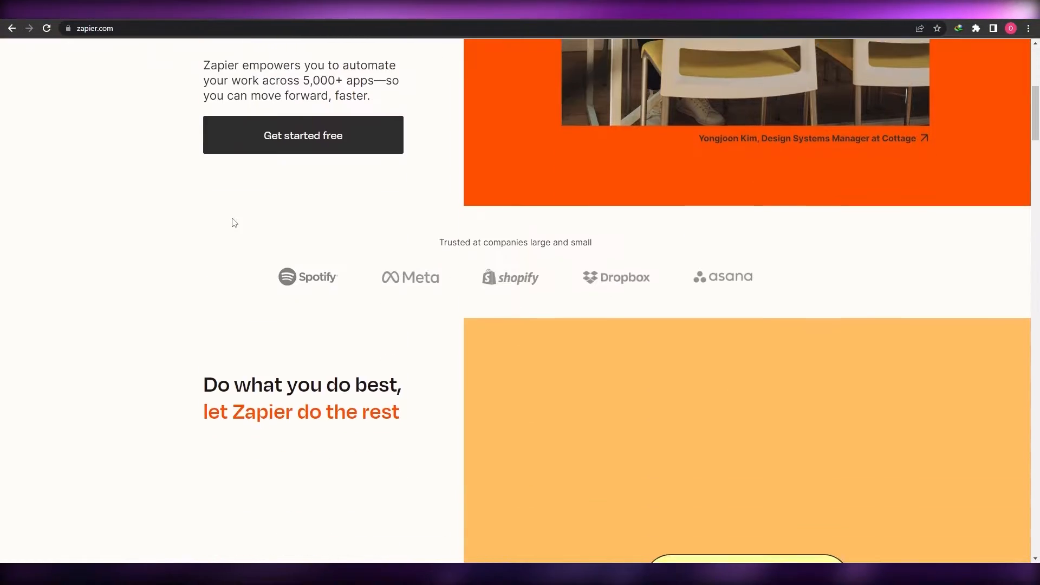
pyautogui.scroll(-12, 232, 211)
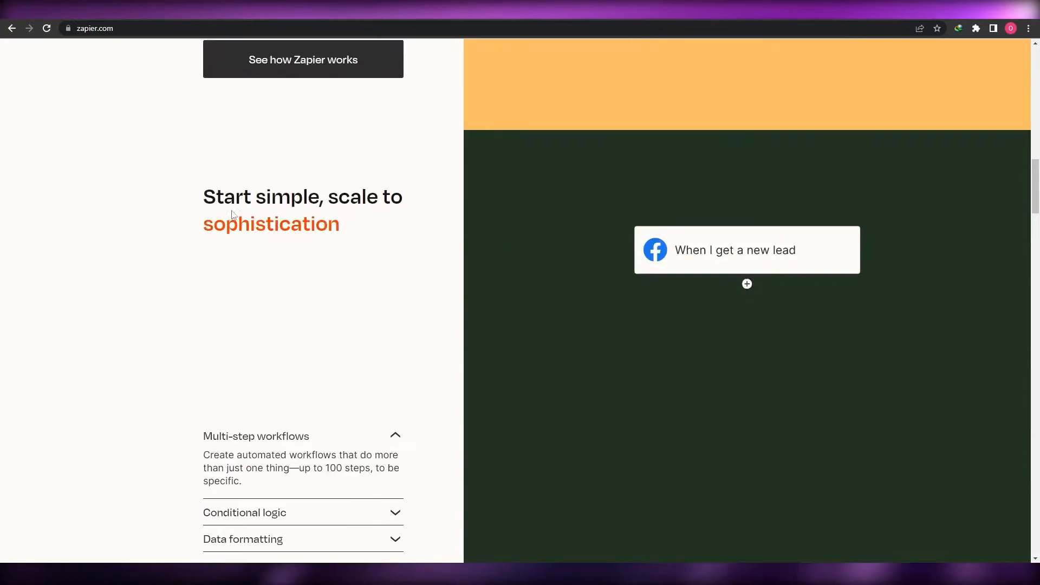
pyautogui.scroll(8, 230, 214)
pyautogui.scroll(20, 233, 214)
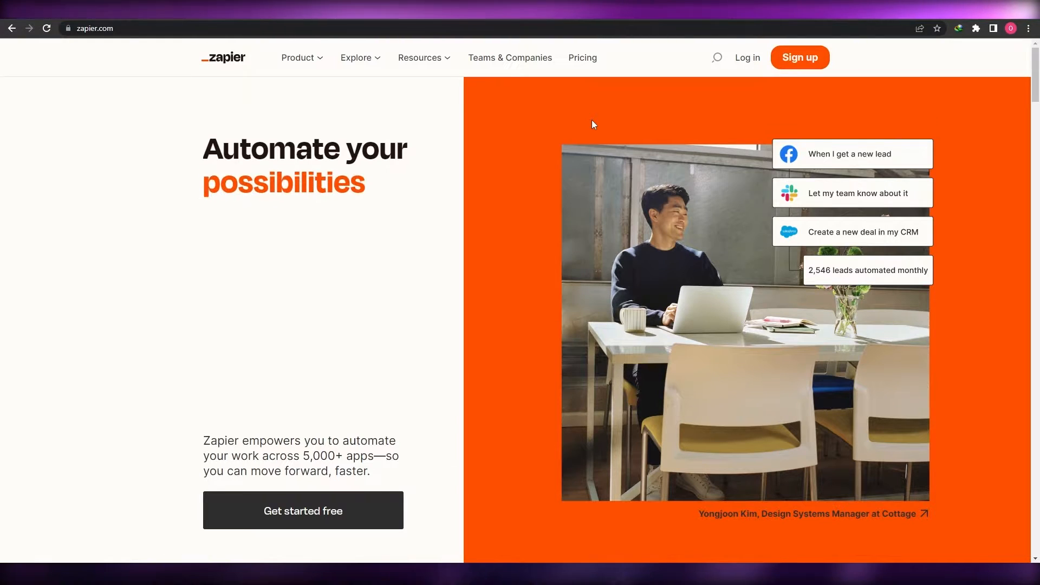
pyautogui.rightClick(587, 55)
pyautogui.click(590, 62)
pyautogui.click(161, 9)
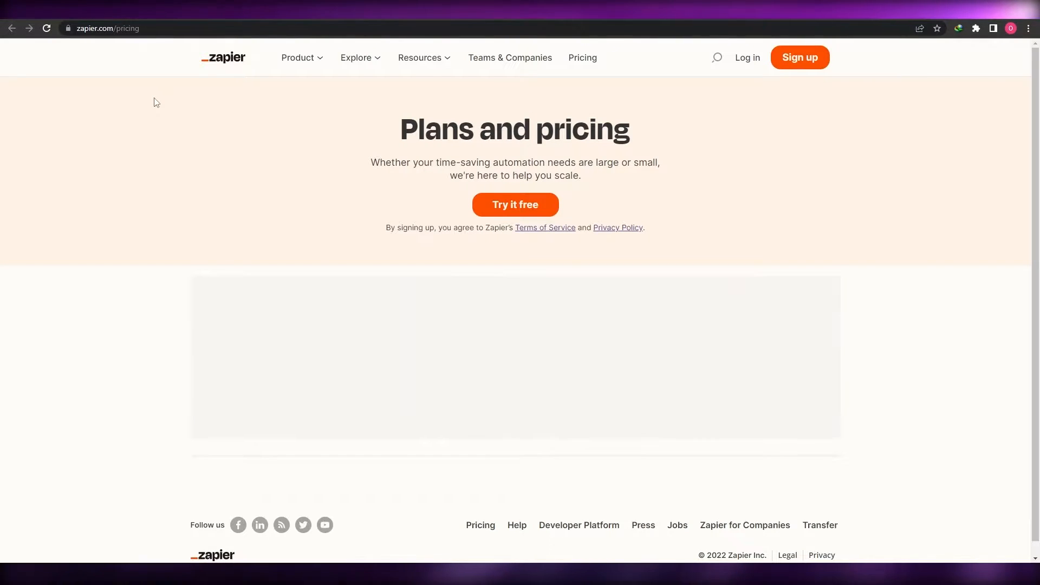
# Examine the Free plan's price, Zap allowance, update time and included features on the pricing page
pyautogui.scroll(-1, 156, 101)
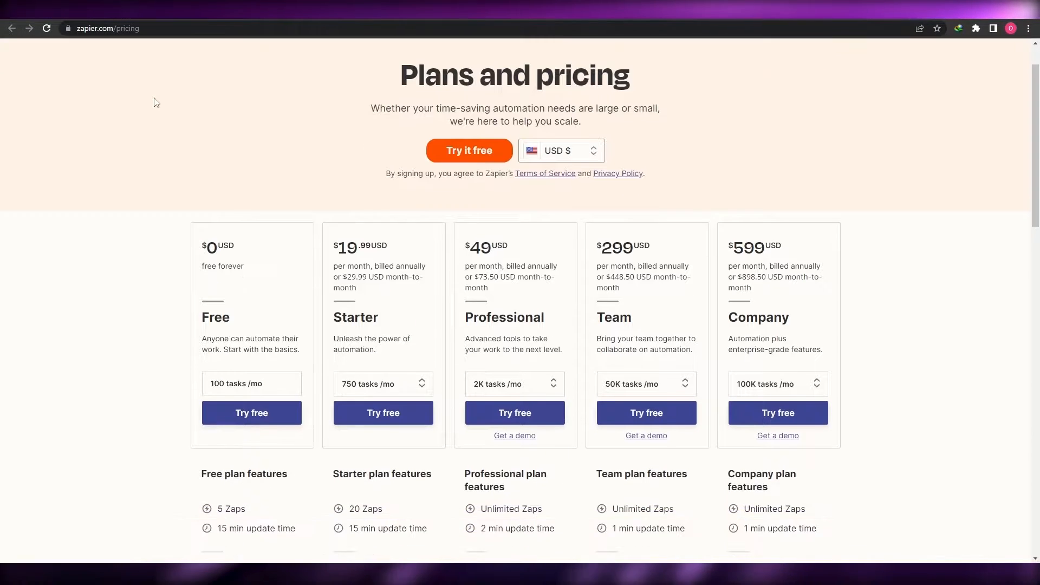
pyautogui.scroll(-3, 156, 101)
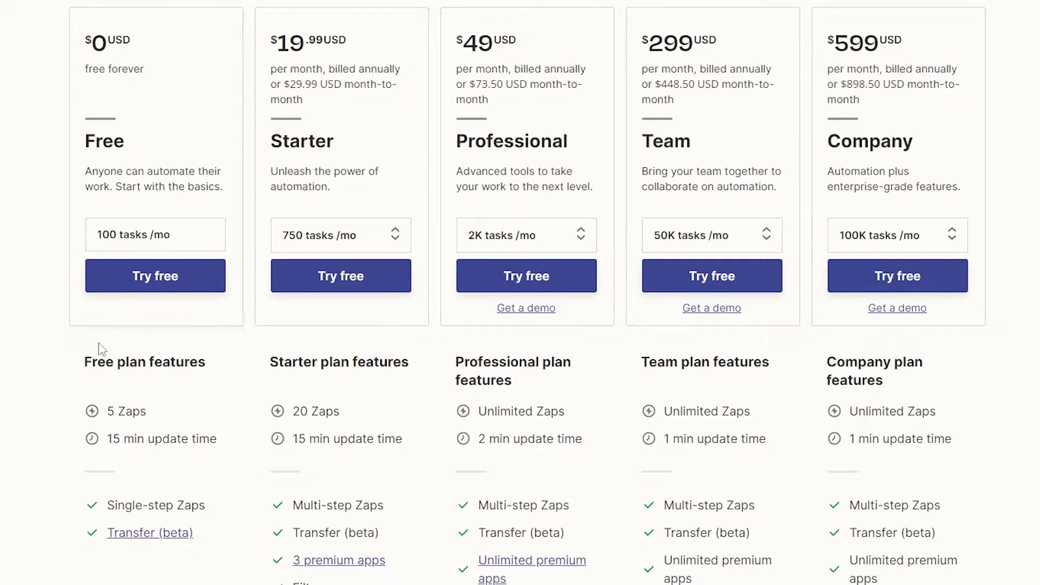
pyautogui.moveTo(103, 416); pyautogui.dragTo(166, 416)
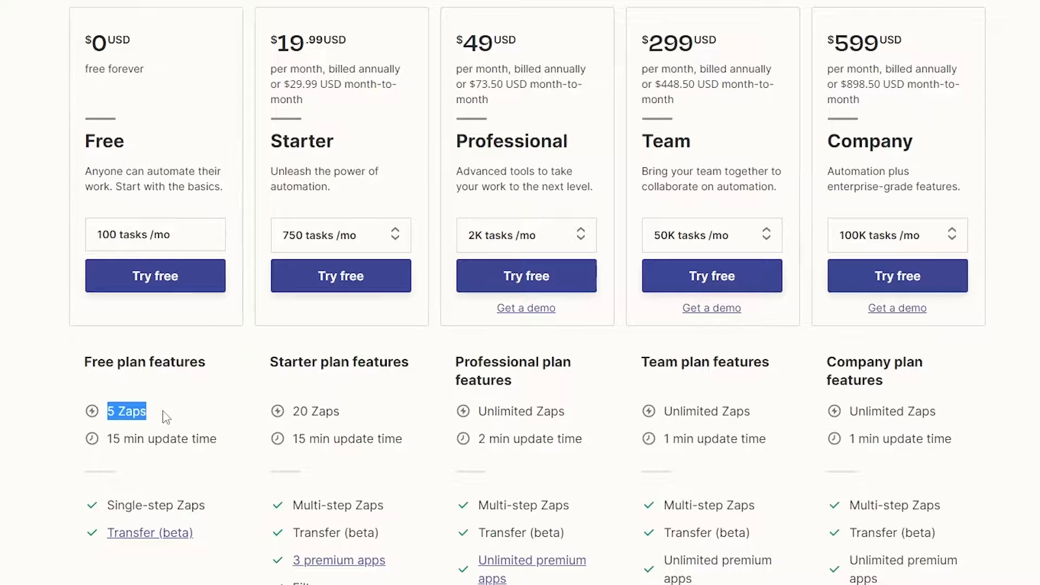
pyautogui.moveTo(114, 444)
pyautogui.moveTo(125, 512)
pyautogui.scroll(-10, 157, 575)
# Examine the Starter plan's price and features, including its available monthly task options
pyautogui.scroll(11, 159, 572)
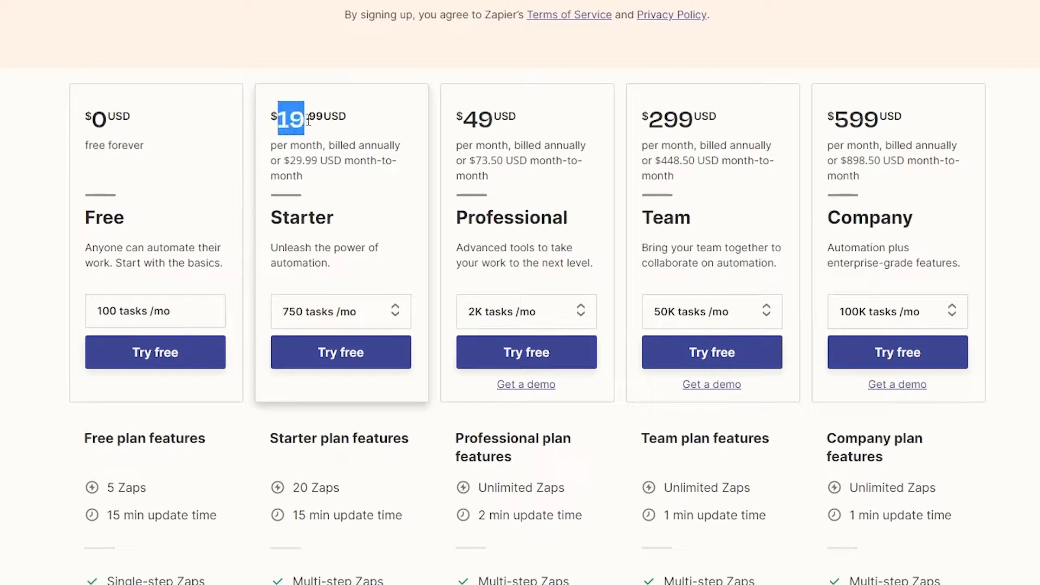
pyautogui.scroll(-1, 313, 253)
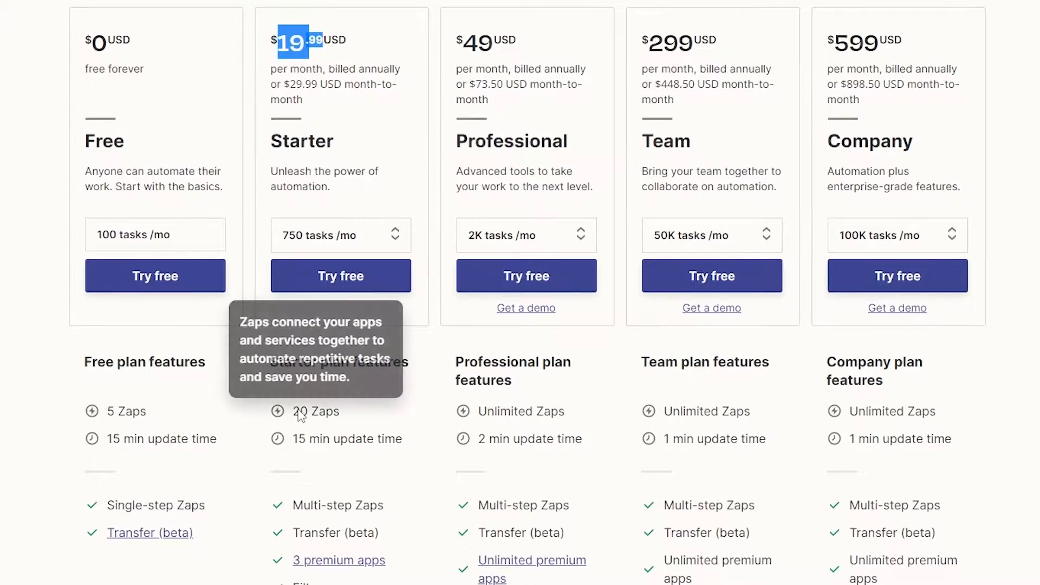
pyautogui.scroll(-1, 328, 501)
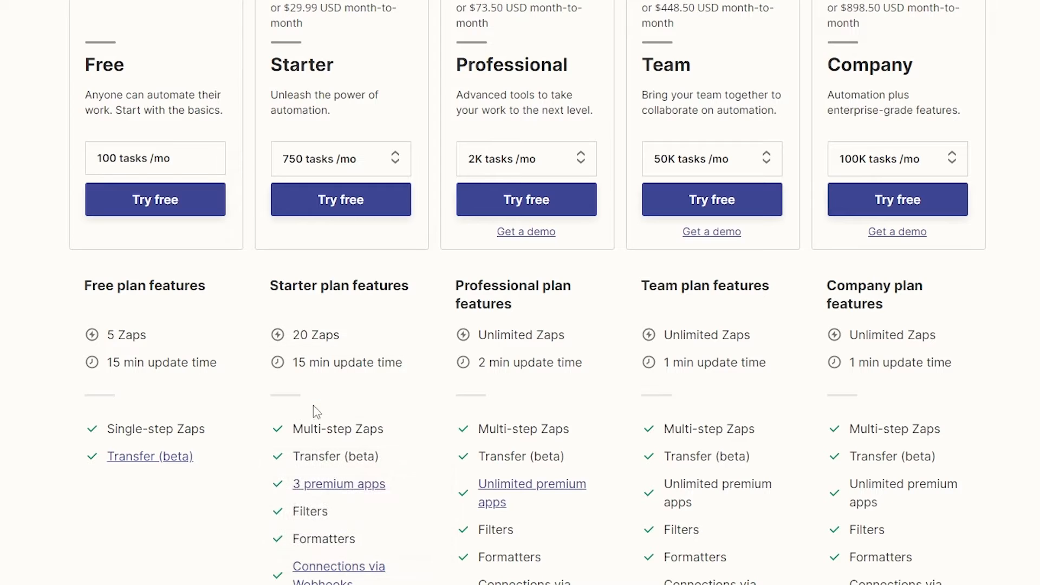
pyautogui.scroll(2, 303, 326)
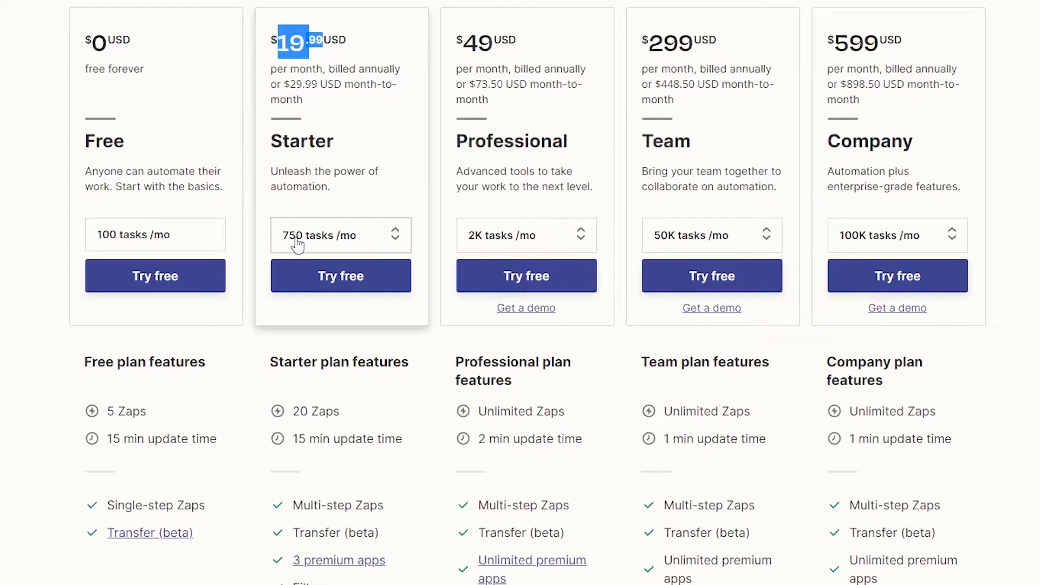
pyautogui.click(345, 238)
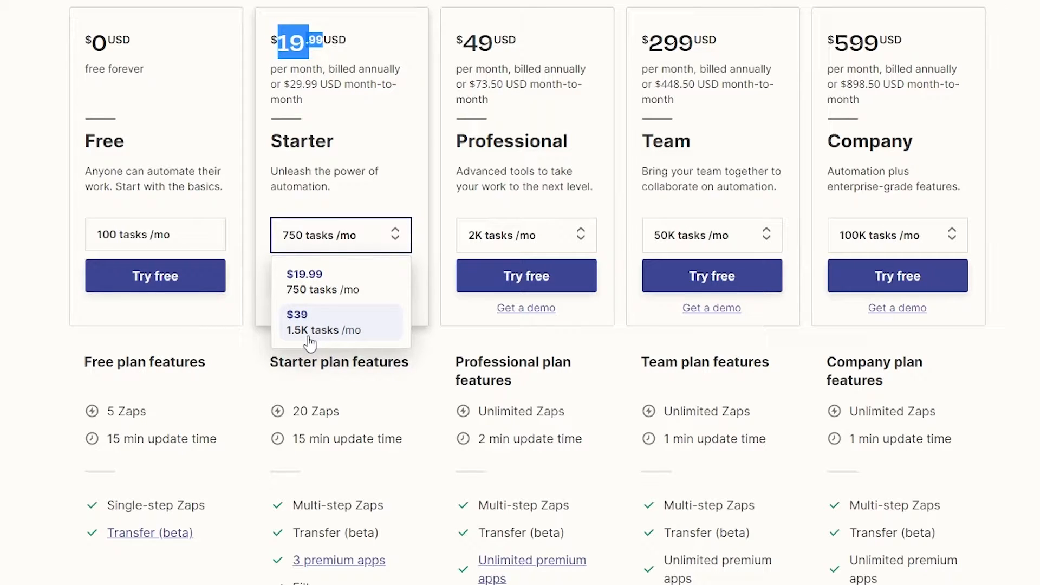
pyautogui.click(404, 188)
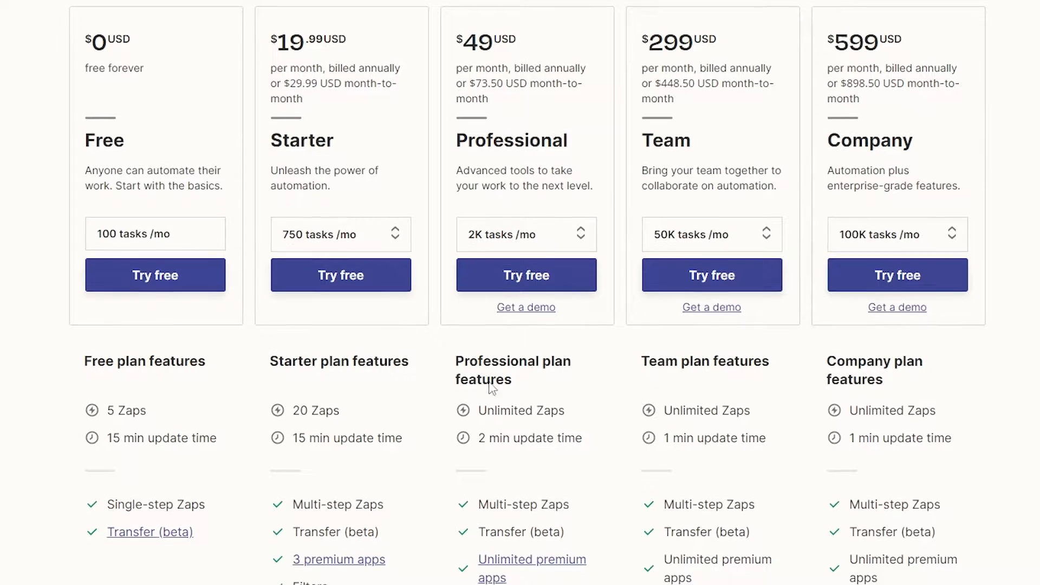
# Compare the feature lists of the Professional, Team and Company plans
pyautogui.scroll(-4, 529, 373)
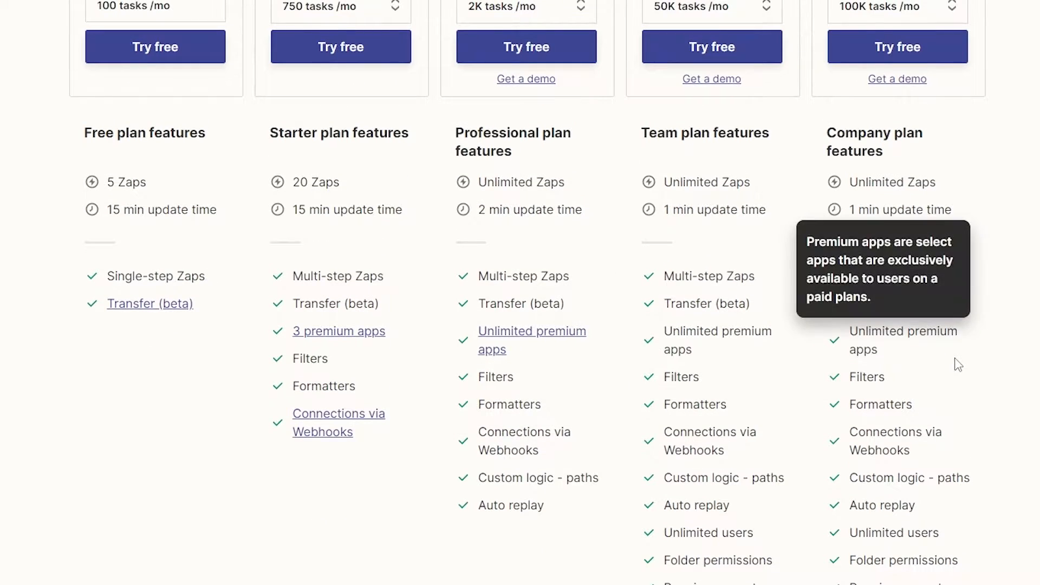
pyautogui.scroll(-3, 954, 365)
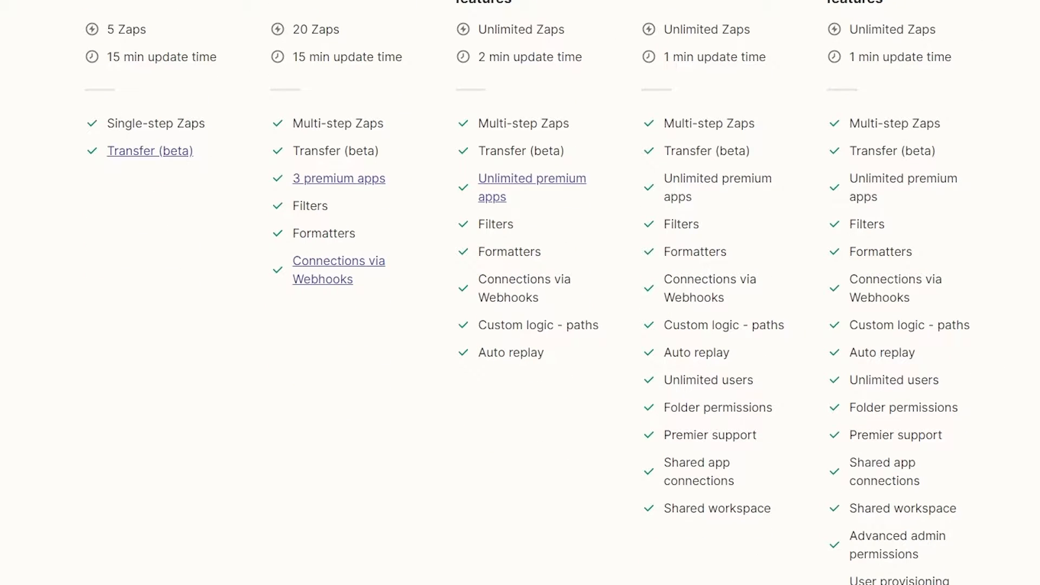
pyautogui.scroll(1, 527, 293)
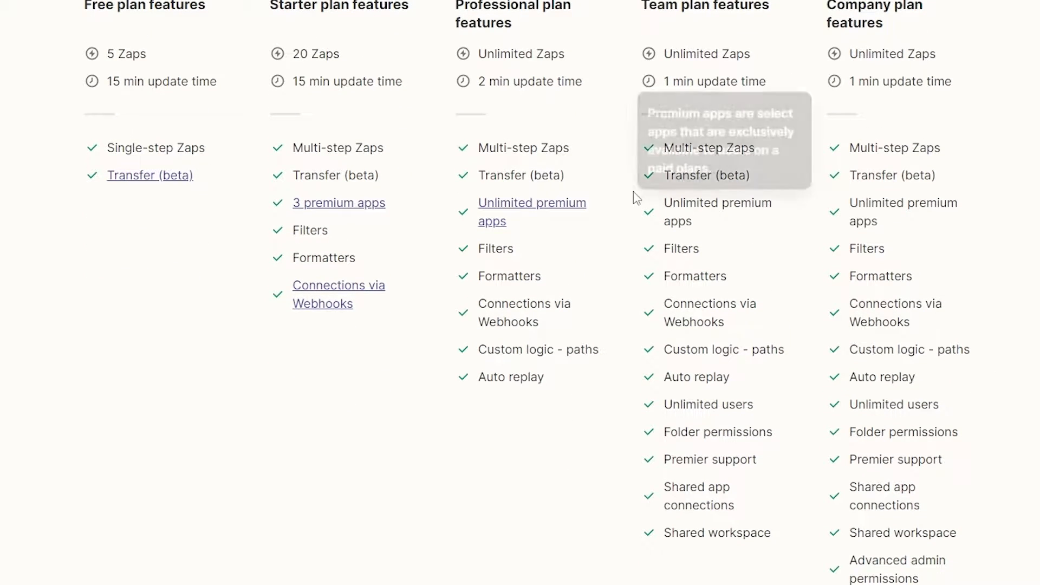
pyautogui.moveTo(509, 57)
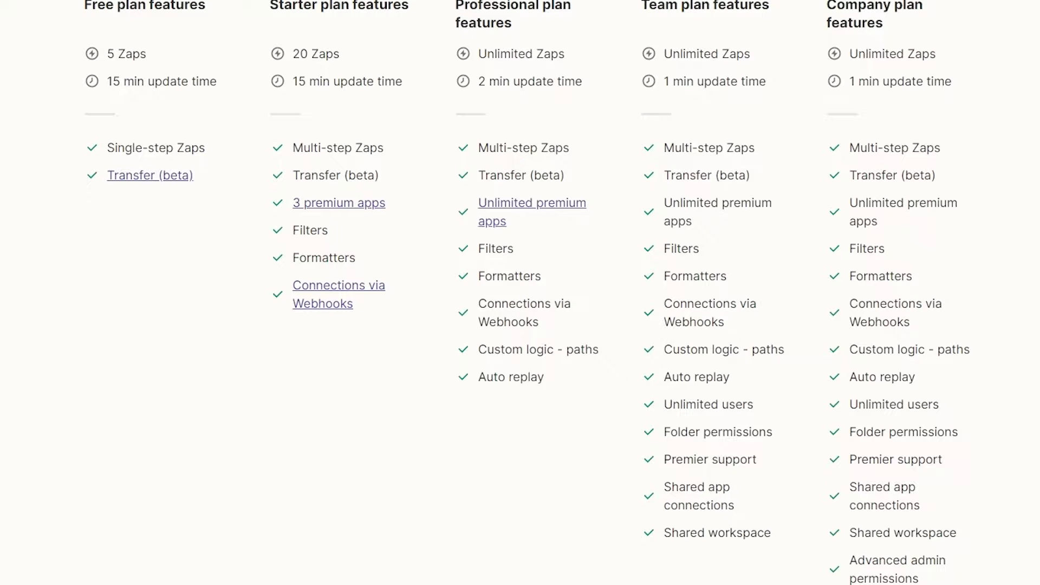
# Start the free trial and submit the onboarding profile with the custom role Freelancer and a company size of 1-49 employees
pyautogui.scroll(12, 520, 292)
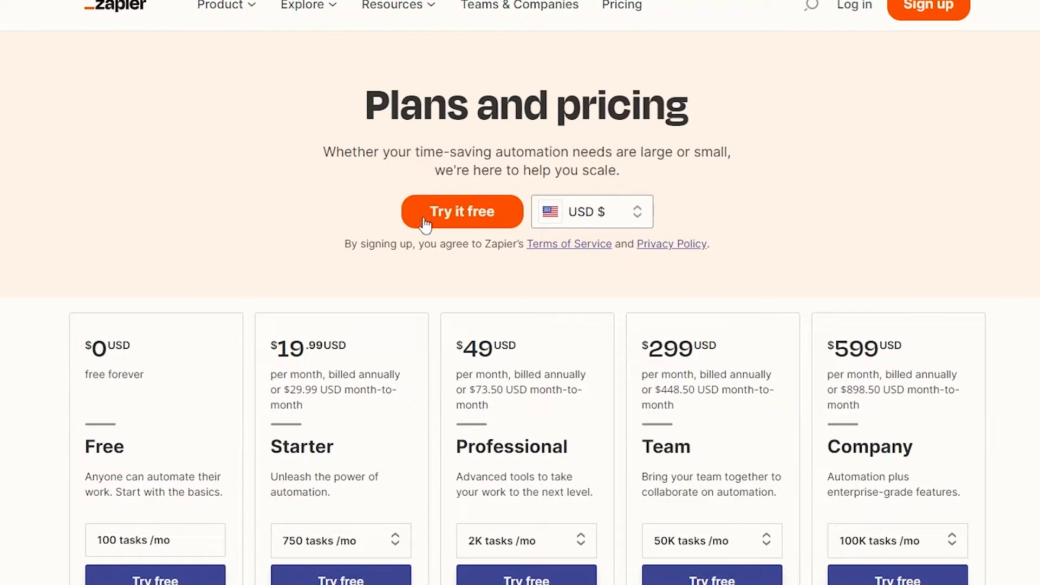
pyautogui.click(472, 213)
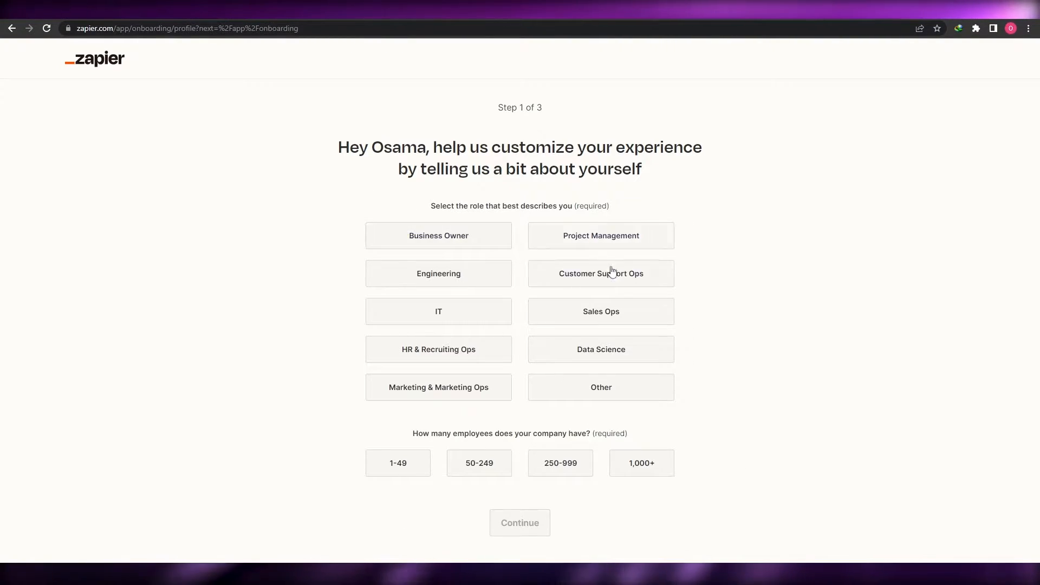
pyautogui.click(598, 390)
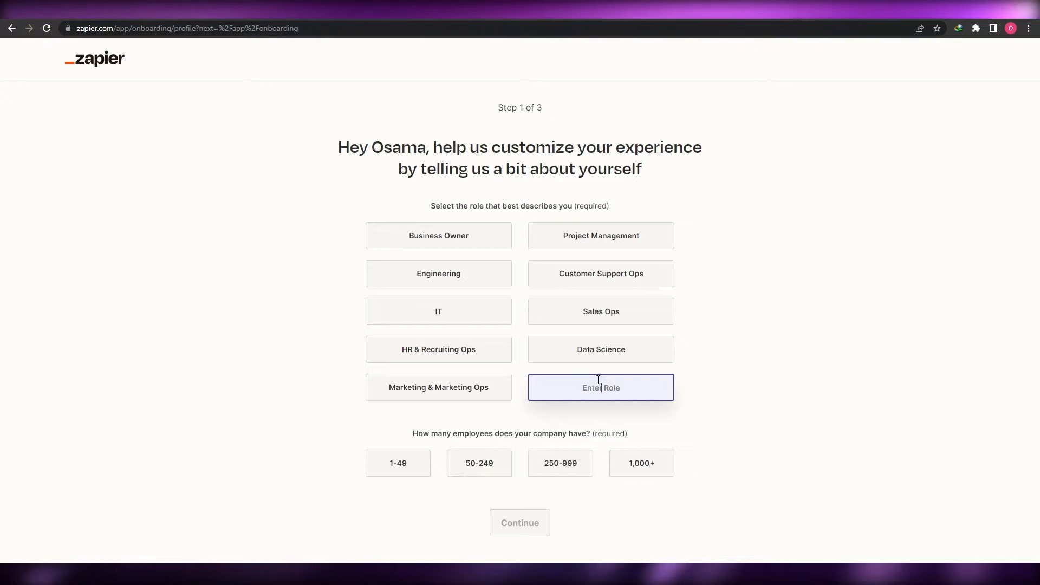
pyautogui.write('Freel')
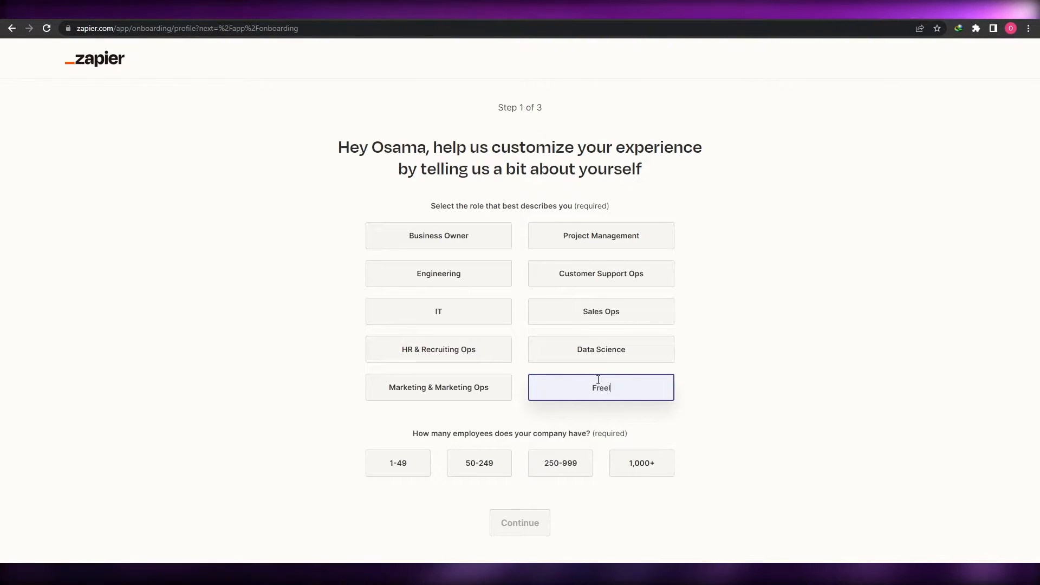
pyautogui.write('ancer')
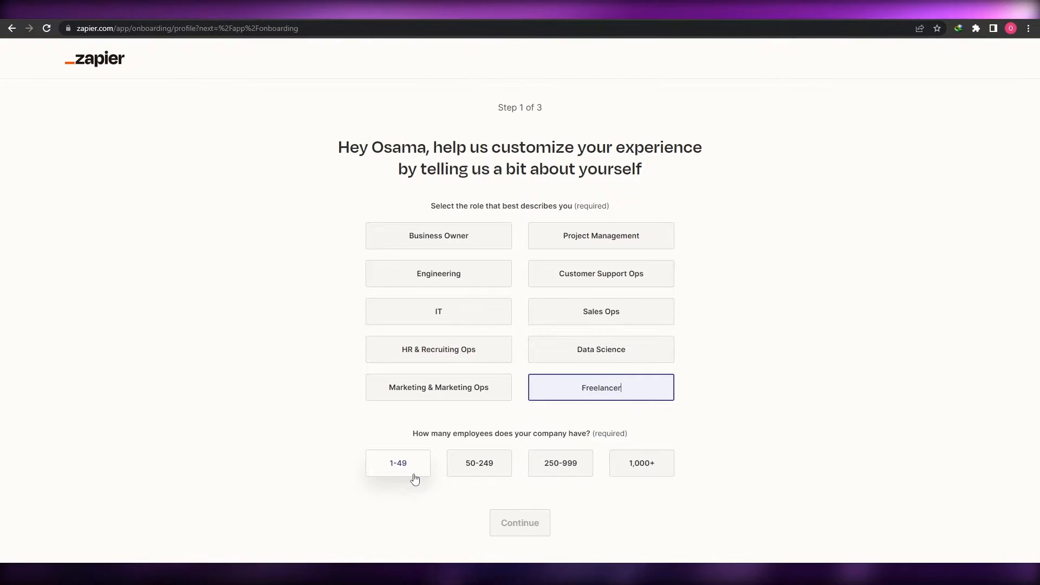
pyautogui.doubleClick(573, 398)
pyautogui.click(396, 464)
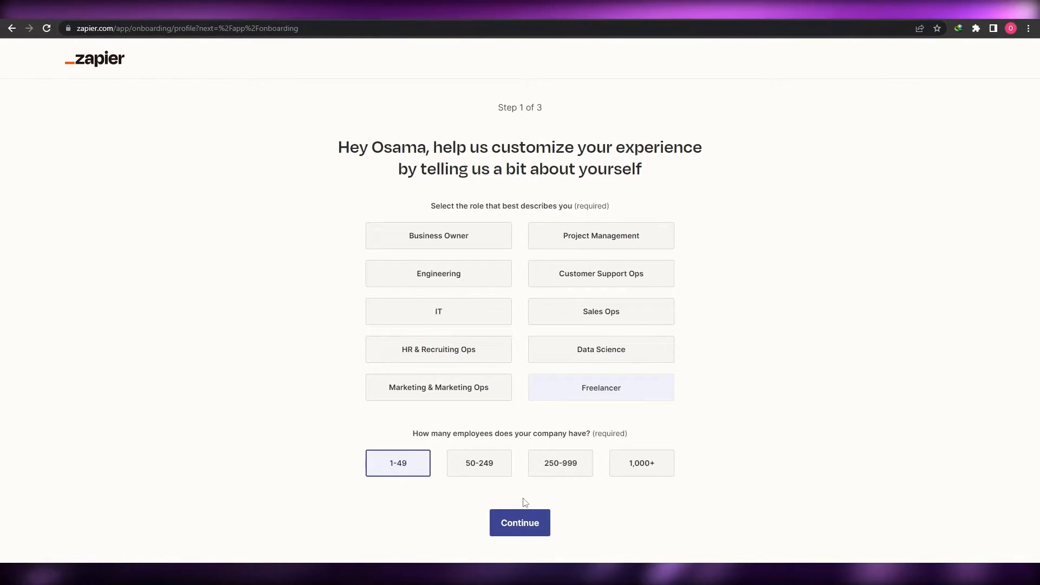
pyautogui.click(529, 533)
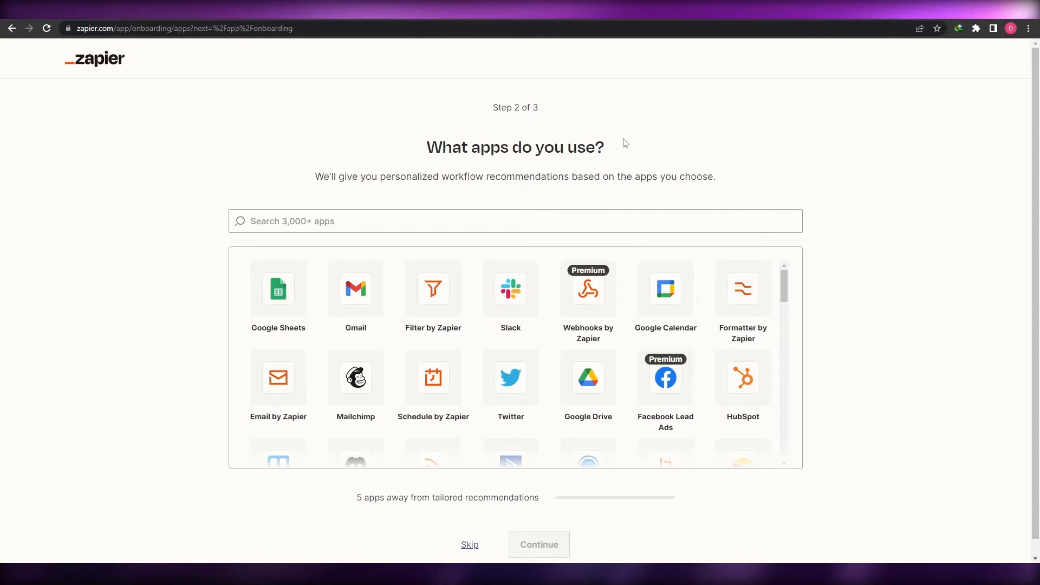
# Skip the onboarding questions about used apps and how to get started to reach the dashboard
pyautogui.scroll(-1, 520, 488)
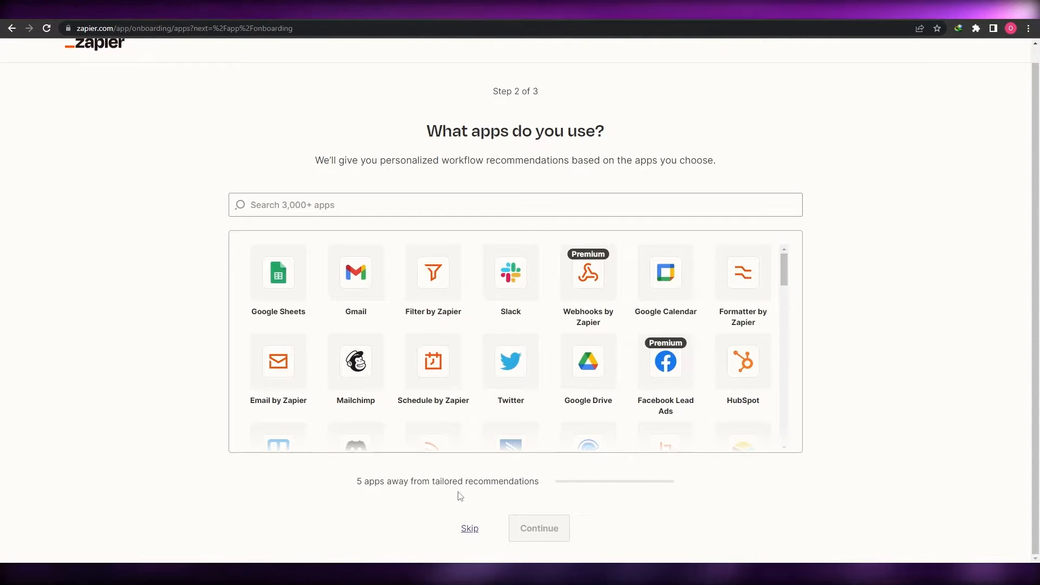
pyautogui.click(470, 530)
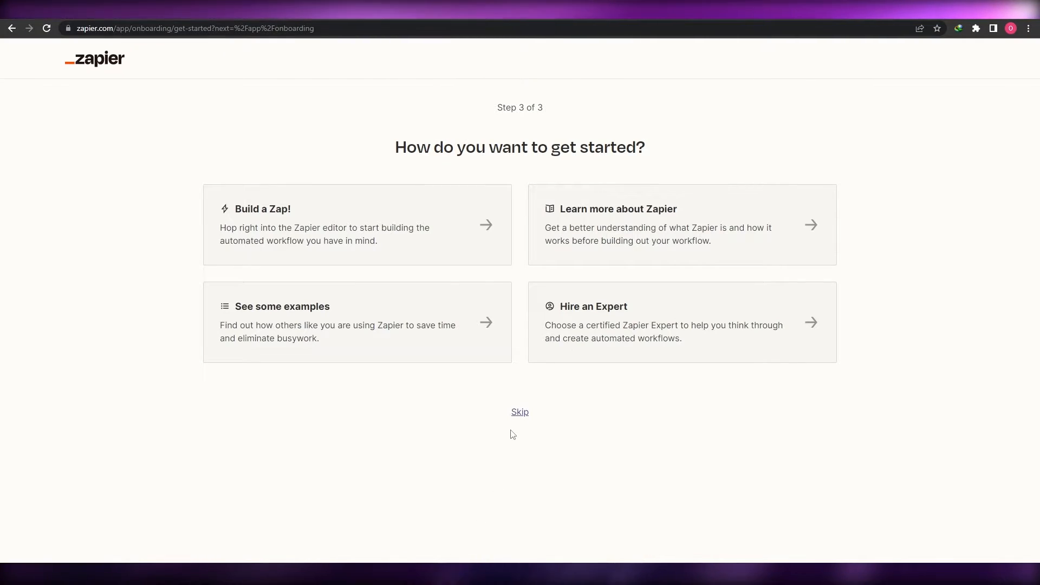
pyautogui.click(520, 414)
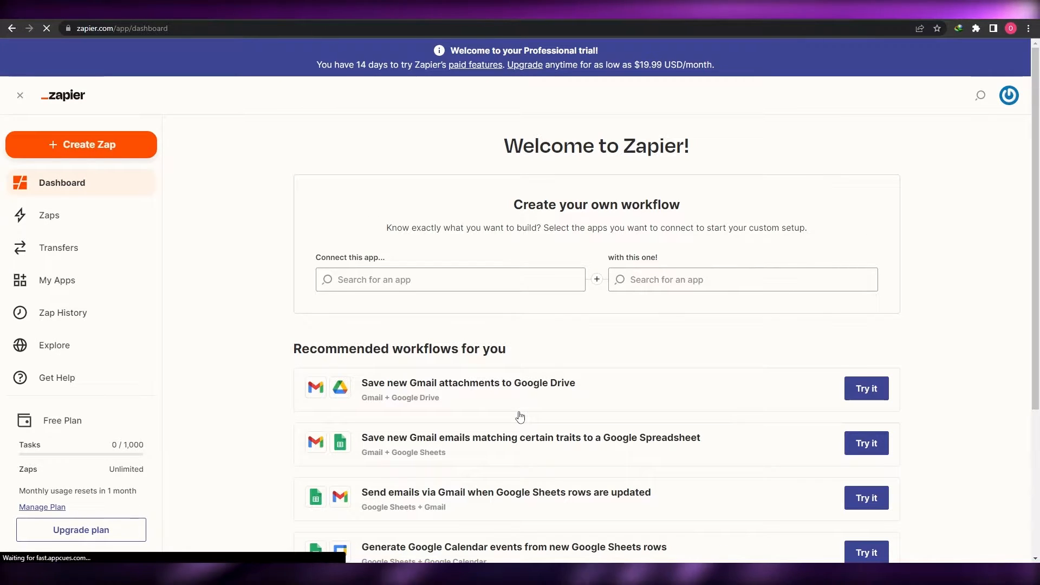
# Review the recommended workflows and the section for connecting two apps in a custom workflow on the dashboard
pyautogui.scroll(-3, 520, 419)
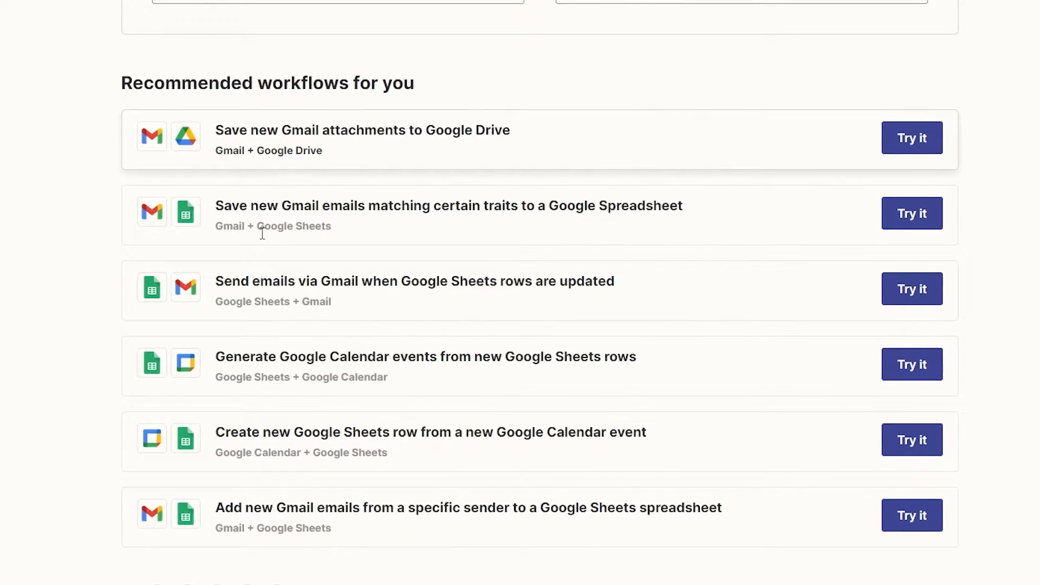
pyautogui.scroll(-2, 251, 295)
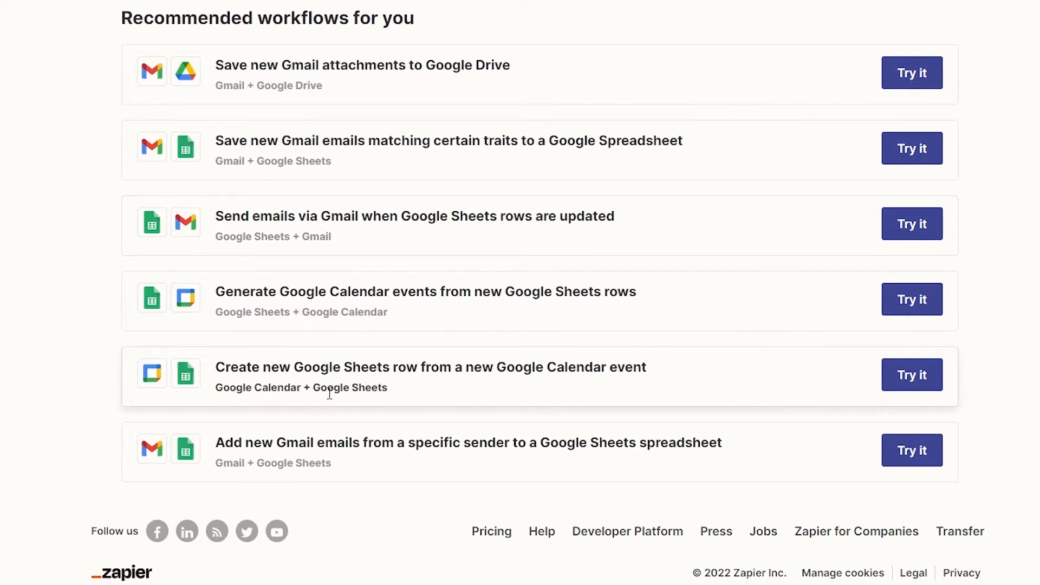
pyautogui.scroll(5, 329, 394)
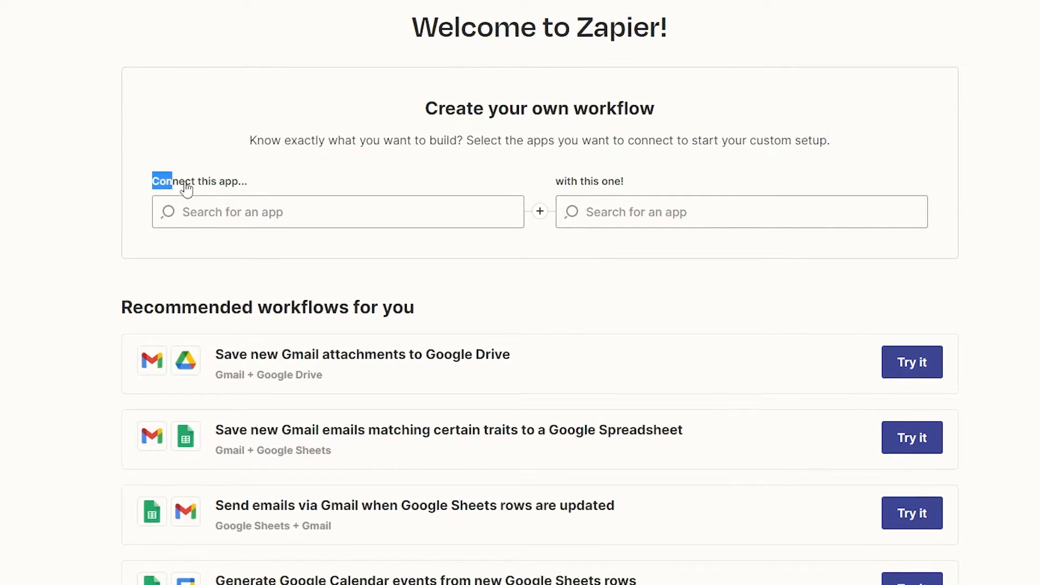
pyautogui.moveTo(187, 188); pyautogui.dragTo(275, 240)
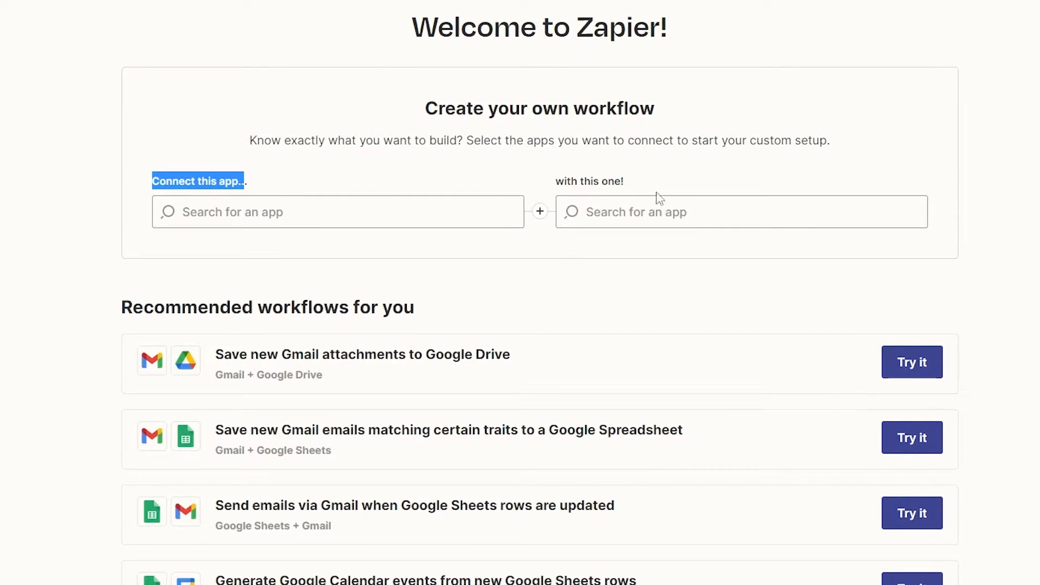
pyautogui.click(377, 254)
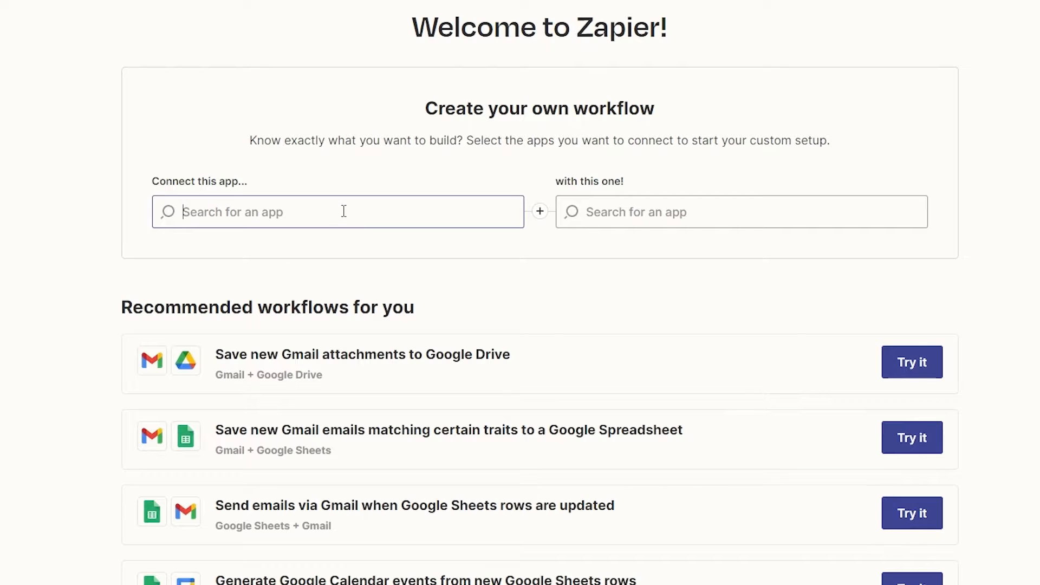
# Check the My Apps page and start creating a new Zap
pyautogui.scroll(-2, 343, 211)
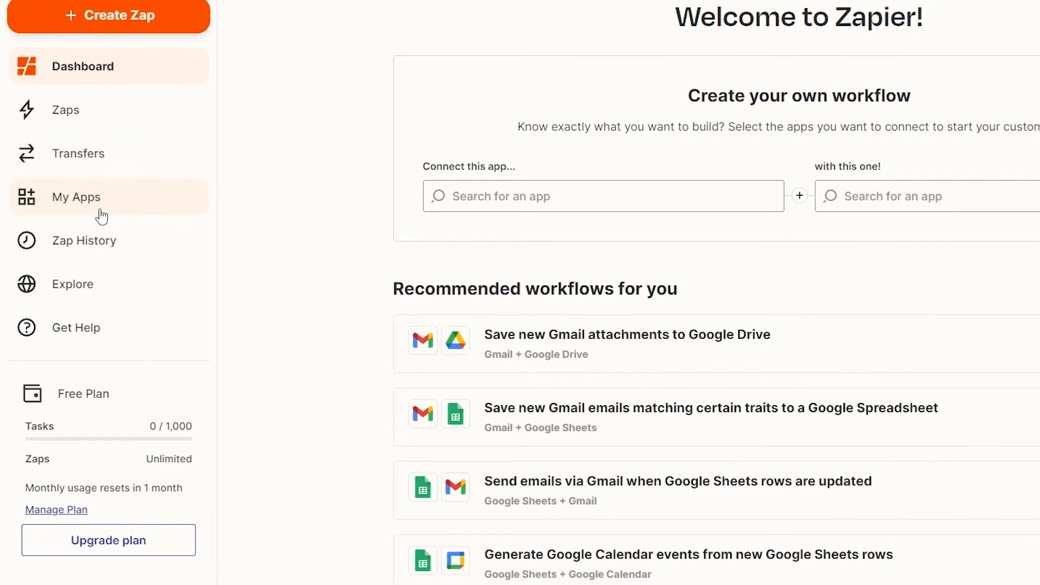
pyautogui.click(102, 215)
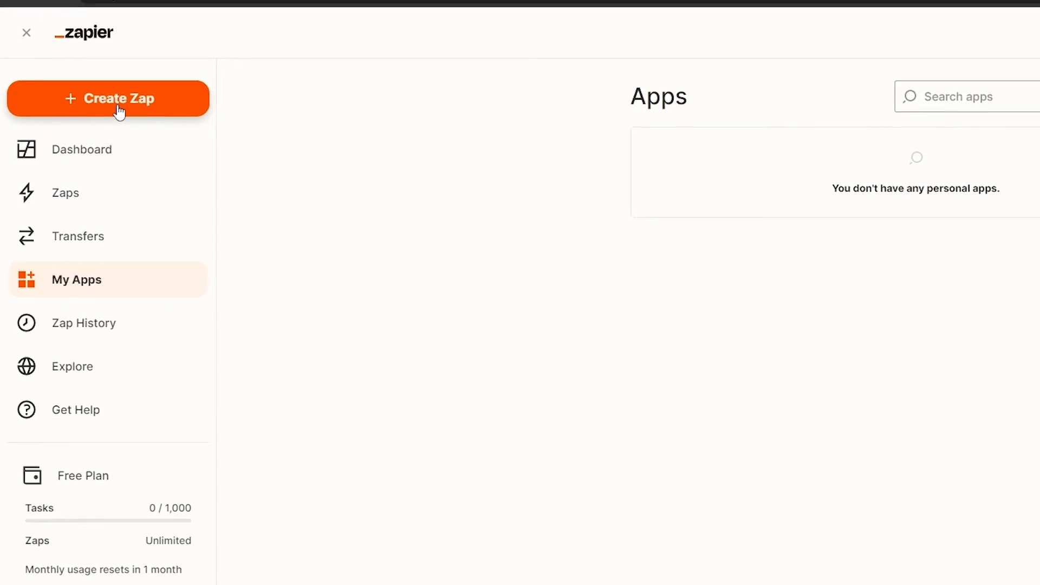
pyautogui.click(119, 111)
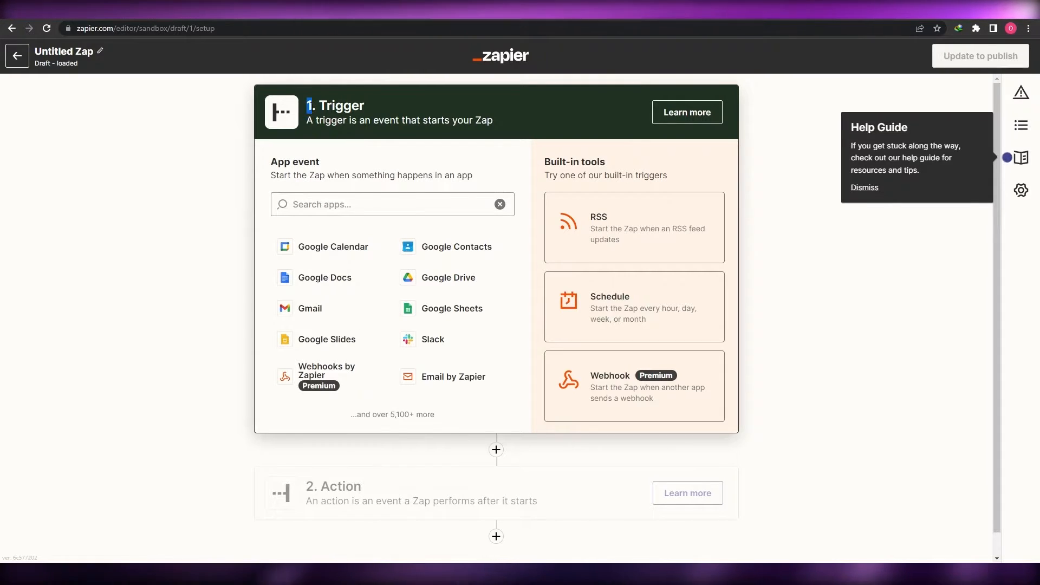
# Look over the trigger and action options and choose Slack as the Zap's trigger app
pyautogui.tripleClick(313, 107)
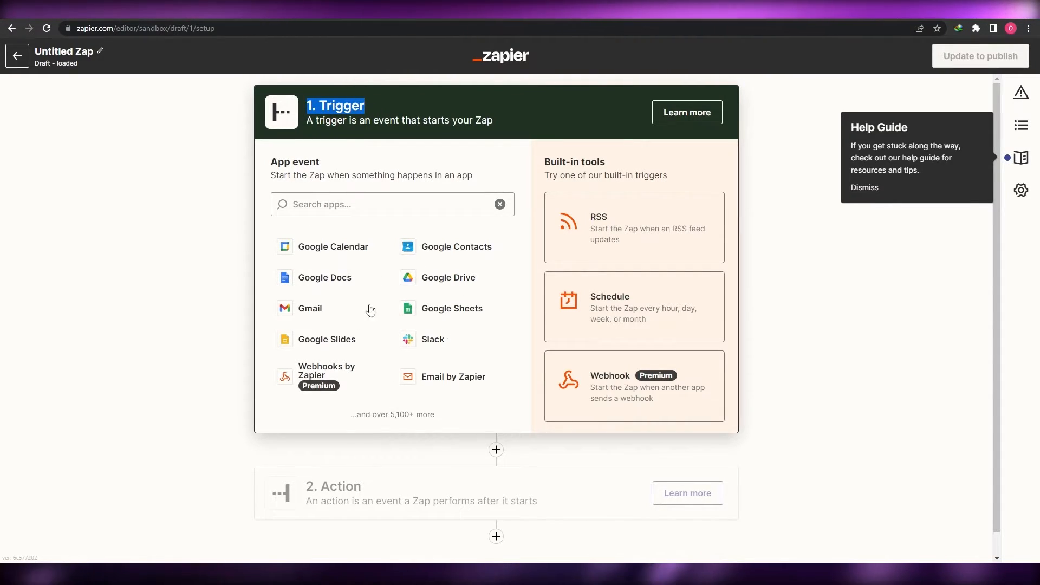
pyautogui.click(337, 208)
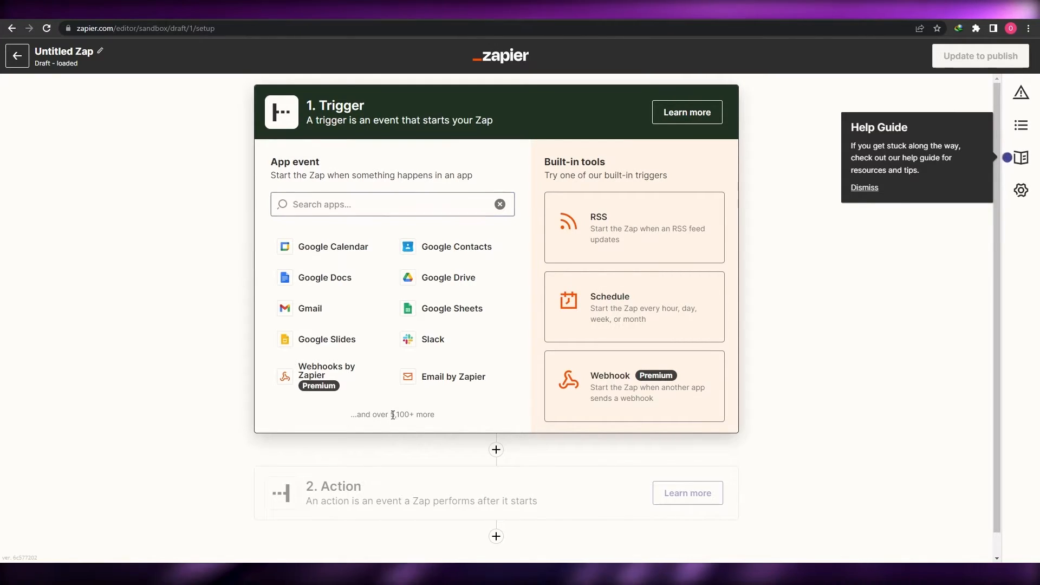
pyautogui.moveTo(393, 416); pyautogui.dragTo(435, 415)
pyautogui.click(475, 410)
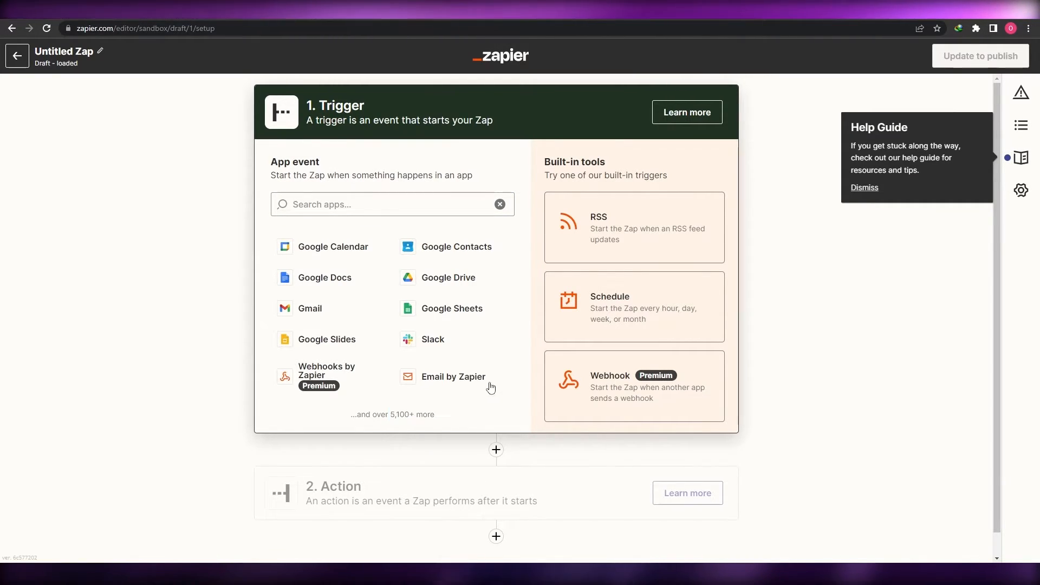
pyautogui.scroll(-1, 362, 481)
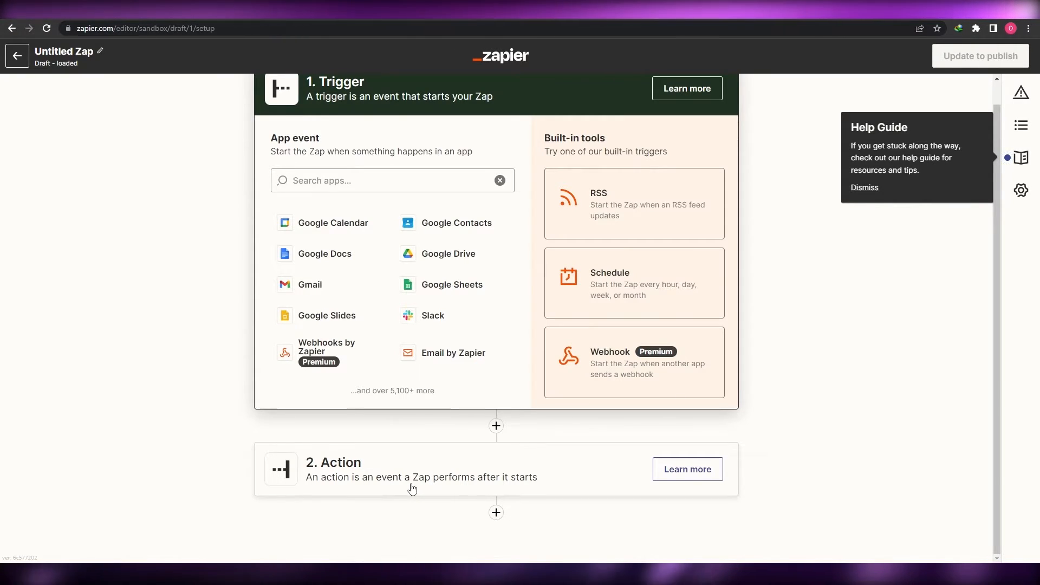
pyautogui.click(421, 324)
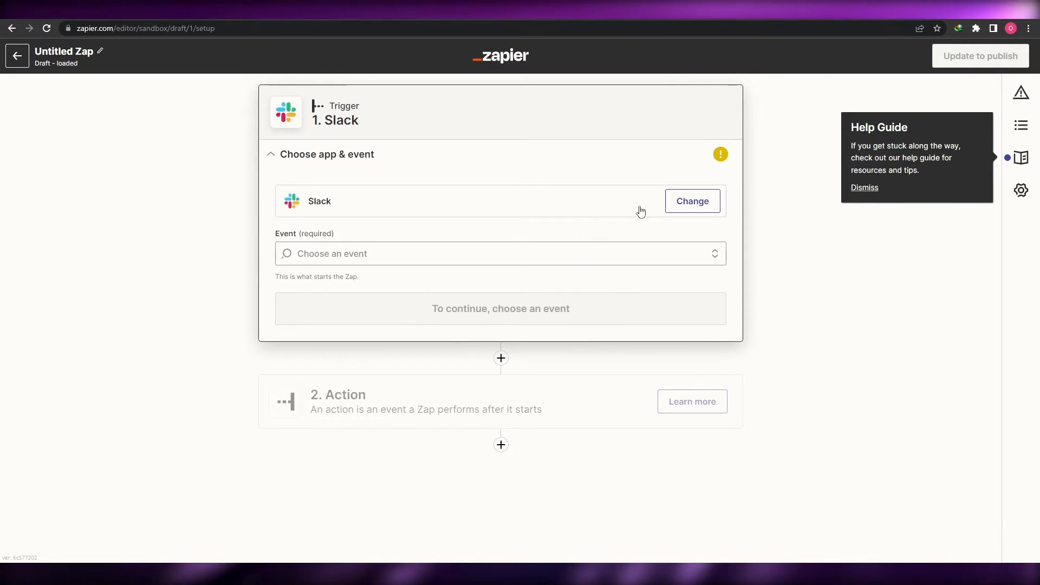
# Set the Slack trigger event to New Public Message Posted Anywhere and proceed to the account selection
pyautogui.click(349, 257)
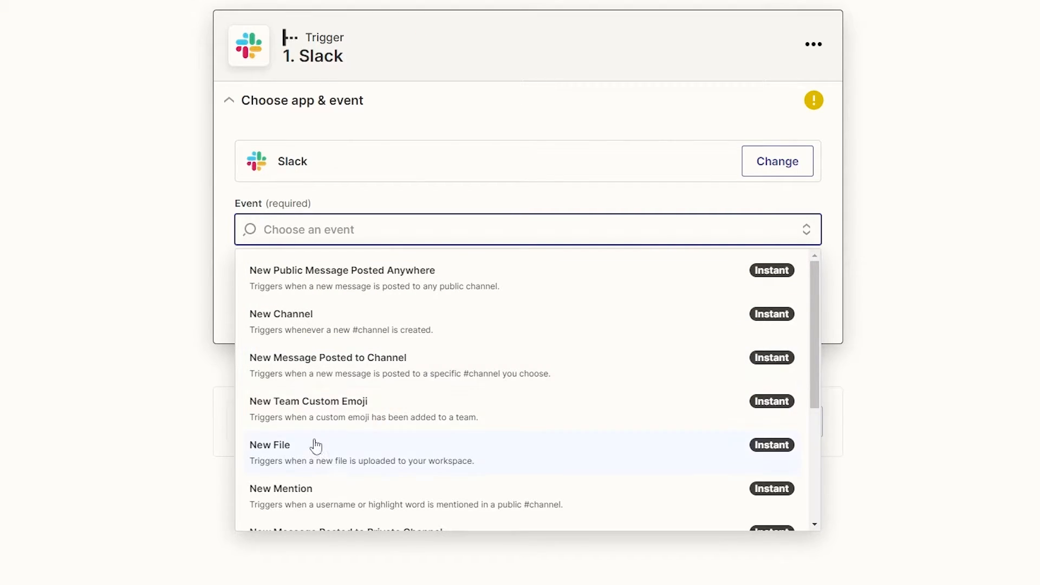
pyautogui.scroll(-4, 317, 457)
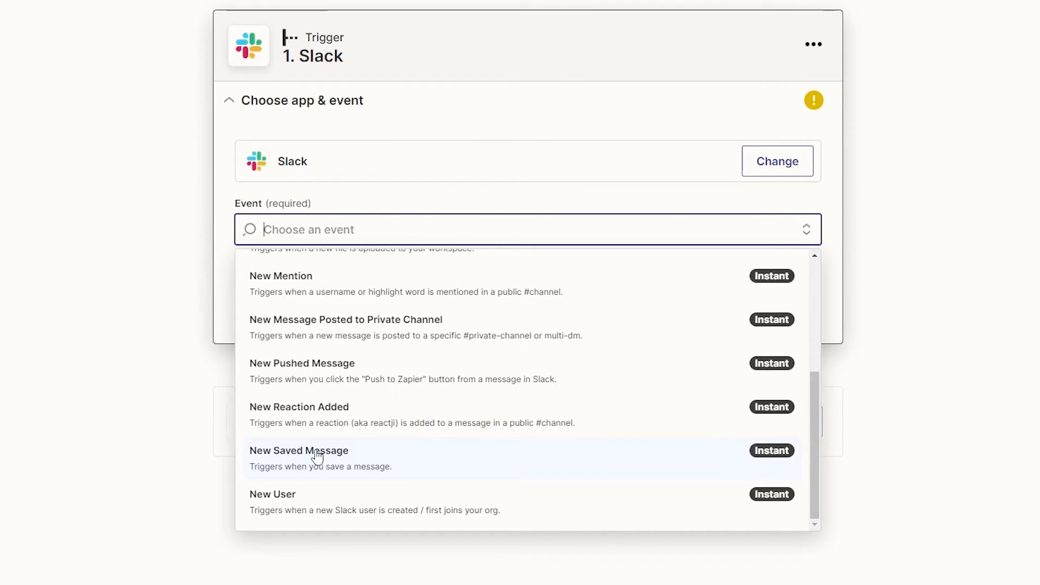
pyautogui.scroll(4, 317, 457)
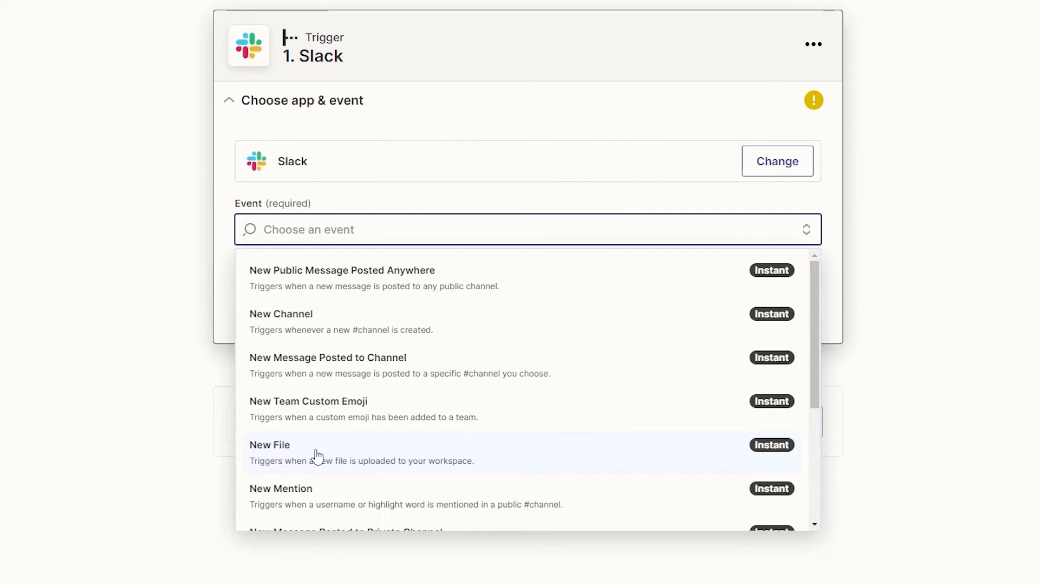
pyautogui.click(351, 295)
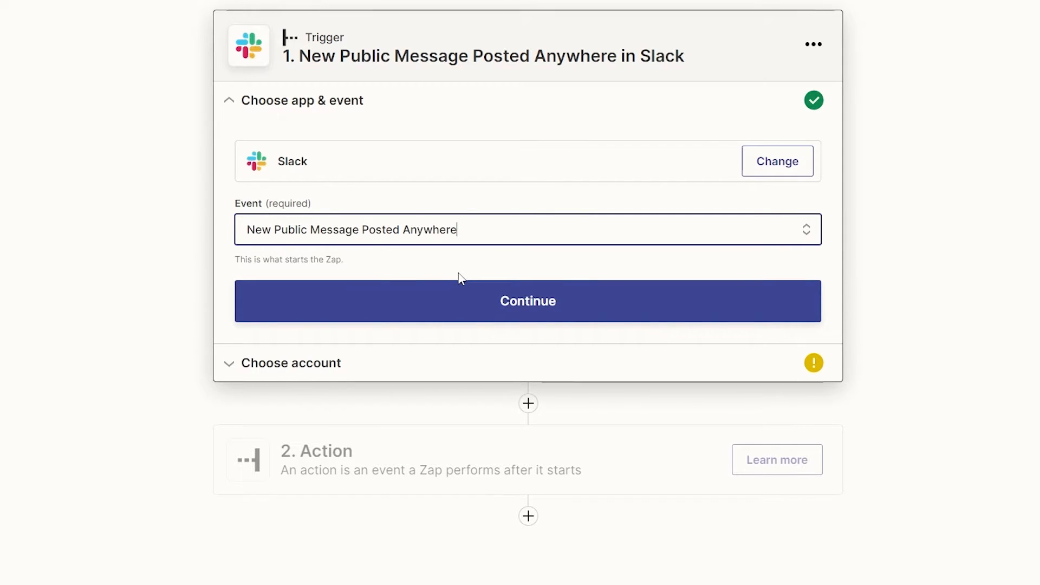
pyautogui.click(497, 308)
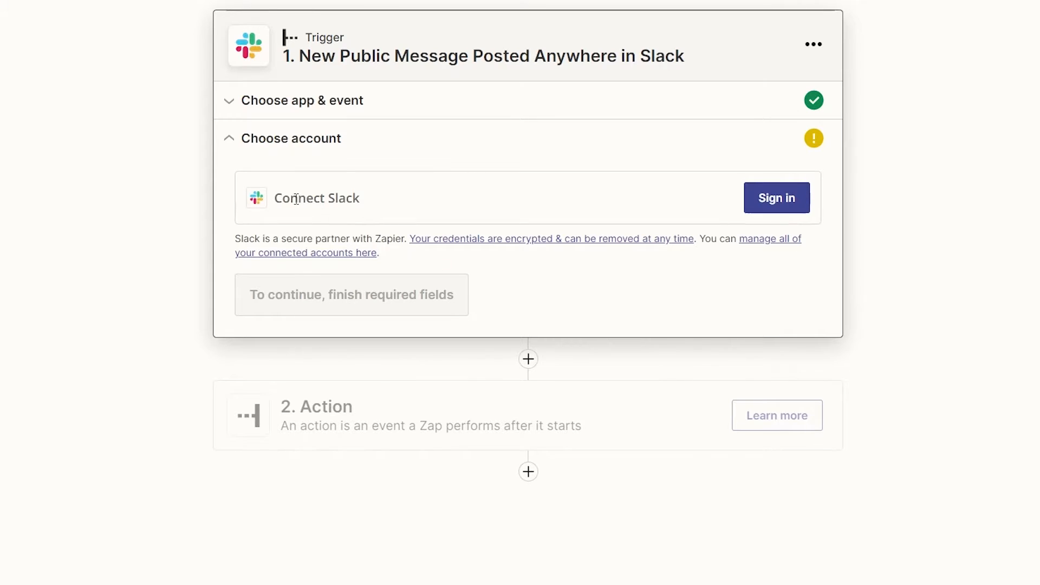
# Connect the Slack account by allowing Zapier access to the Kortle workspace, and proceed to the trigger setup
pyautogui.moveTo(274, 199); pyautogui.dragTo(406, 200)
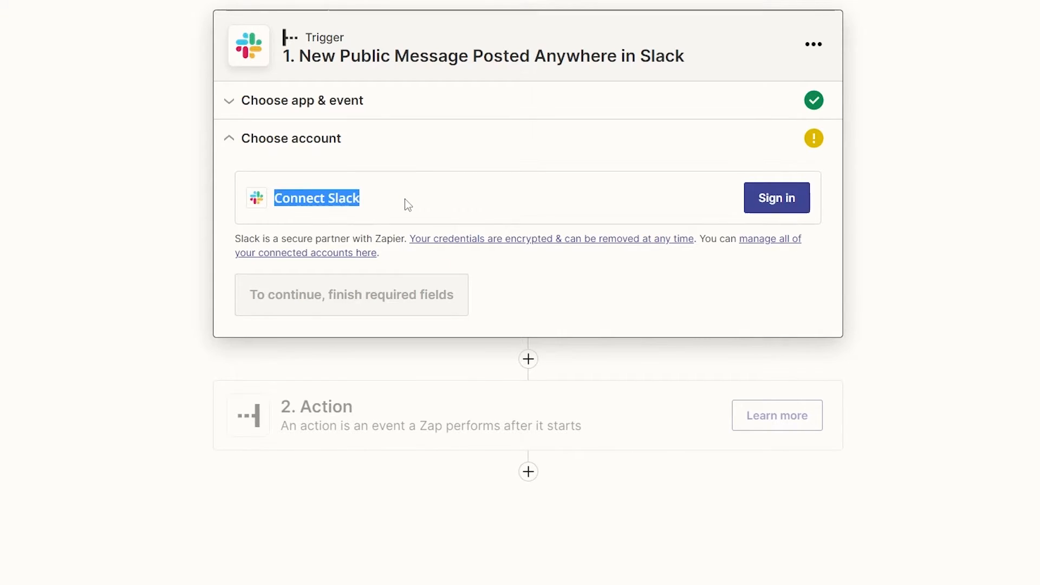
pyautogui.click(788, 199)
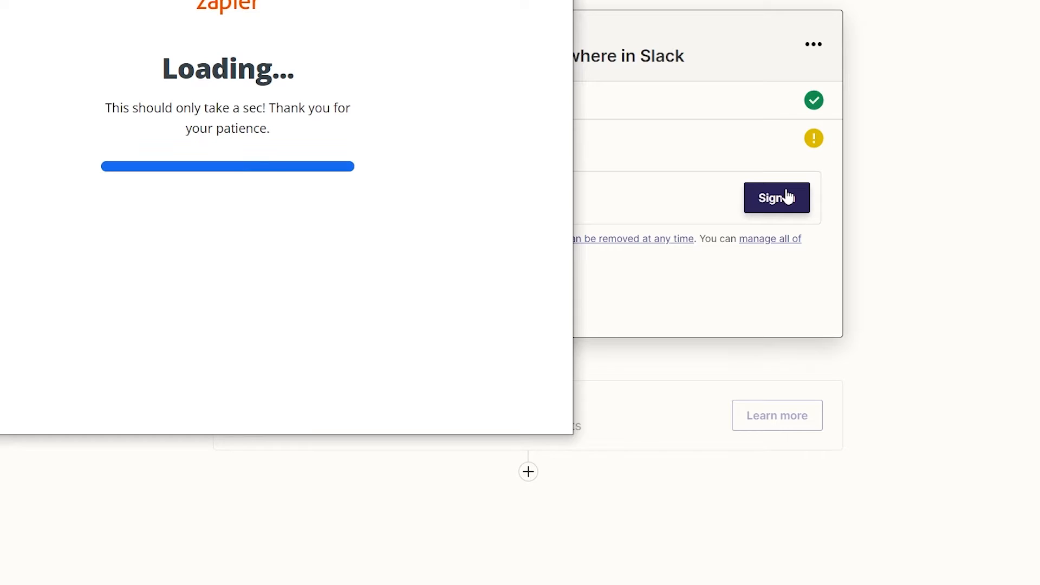
pyautogui.scroll(2, 190, 174)
pyautogui.scroll(-2, 179, 170)
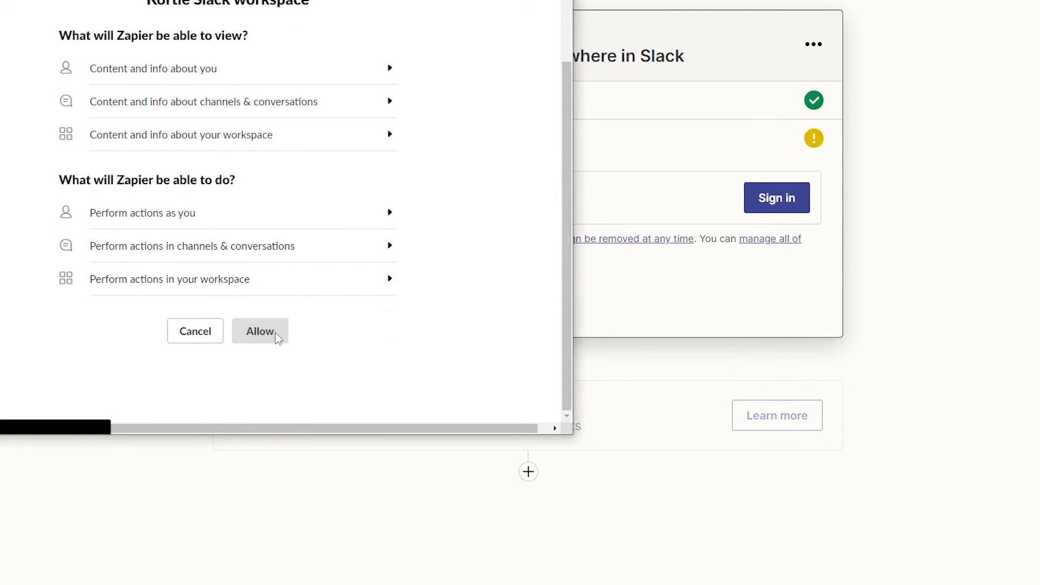
pyautogui.scroll(3, 276, 333)
pyautogui.scroll(-3, 390, 220)
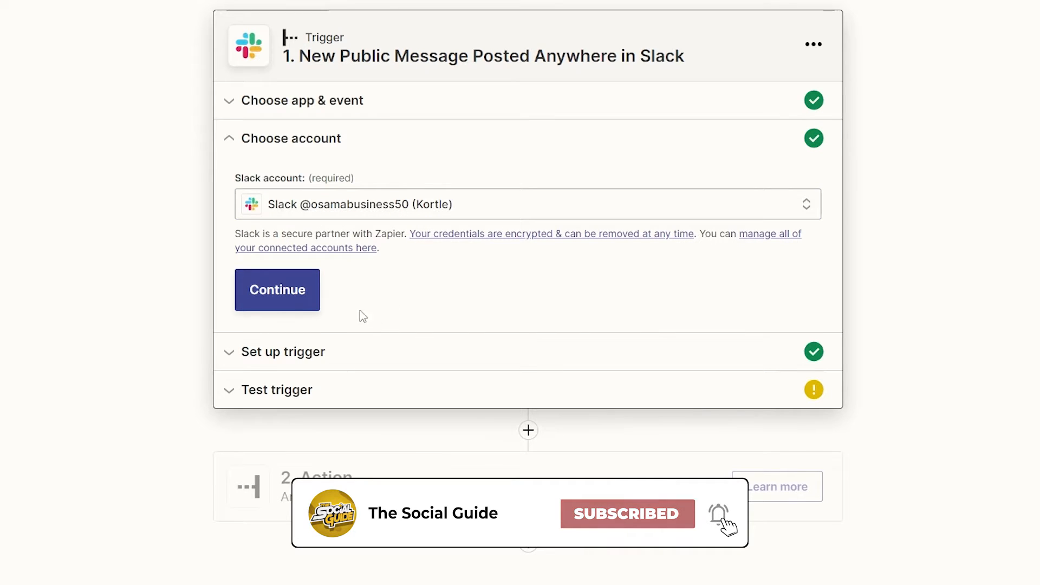
pyautogui.click(279, 292)
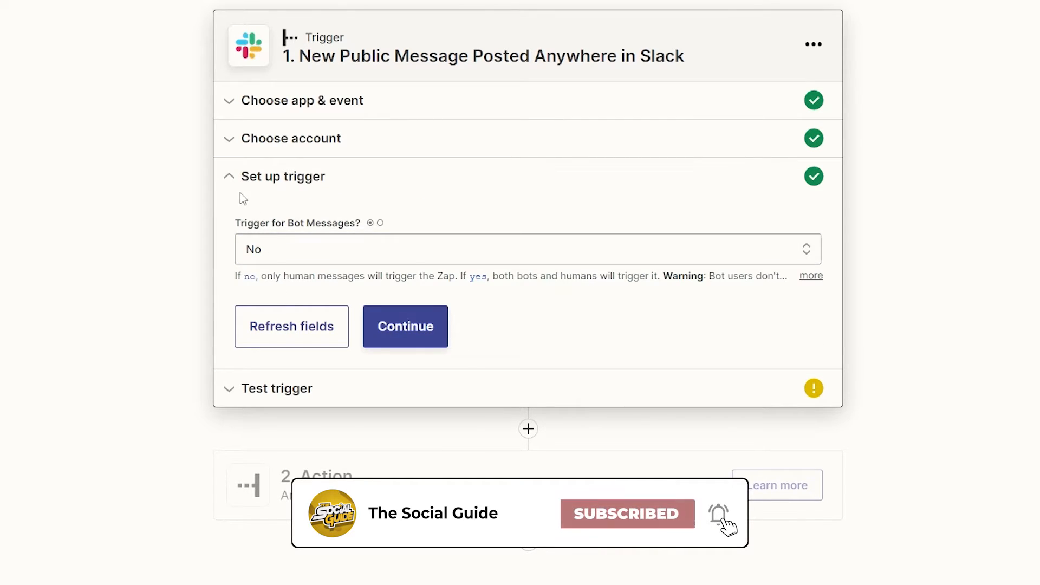
# Set Trigger for Bot Messages to Yes and proceed to the trigger test
pyautogui.click(272, 260)
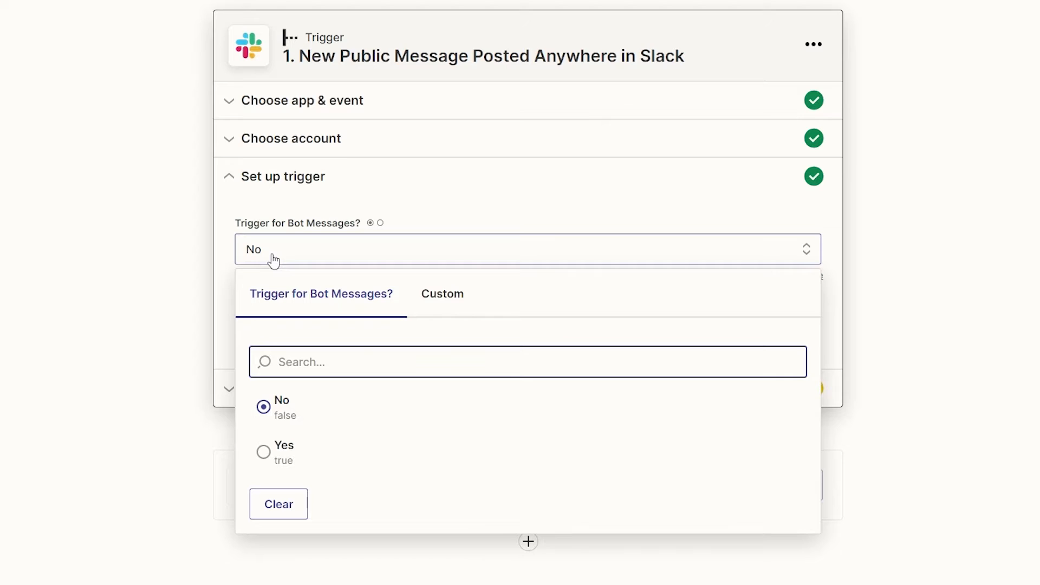
pyautogui.click(366, 210)
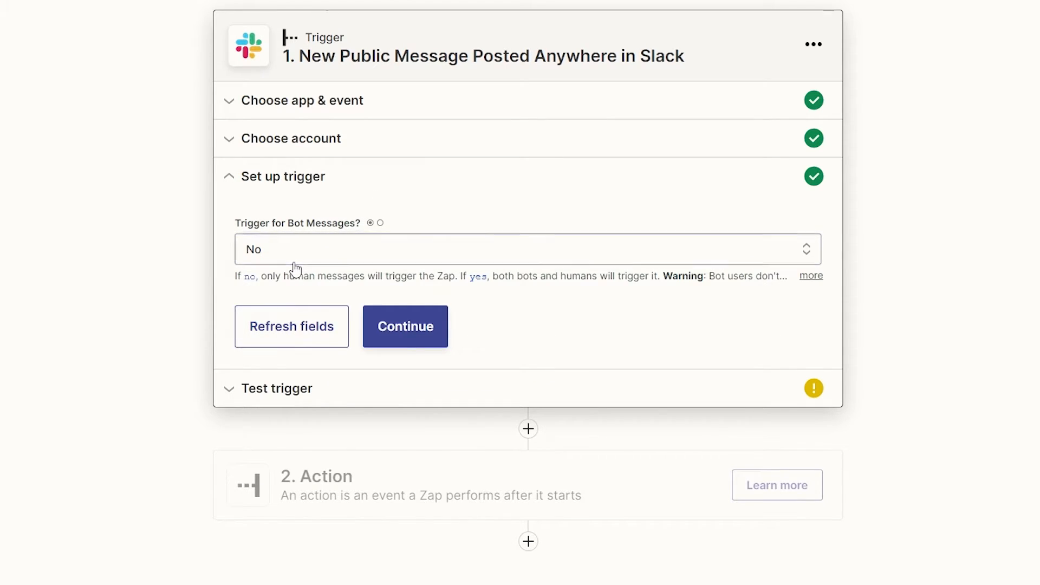
pyautogui.click(264, 259)
pyautogui.click(303, 471)
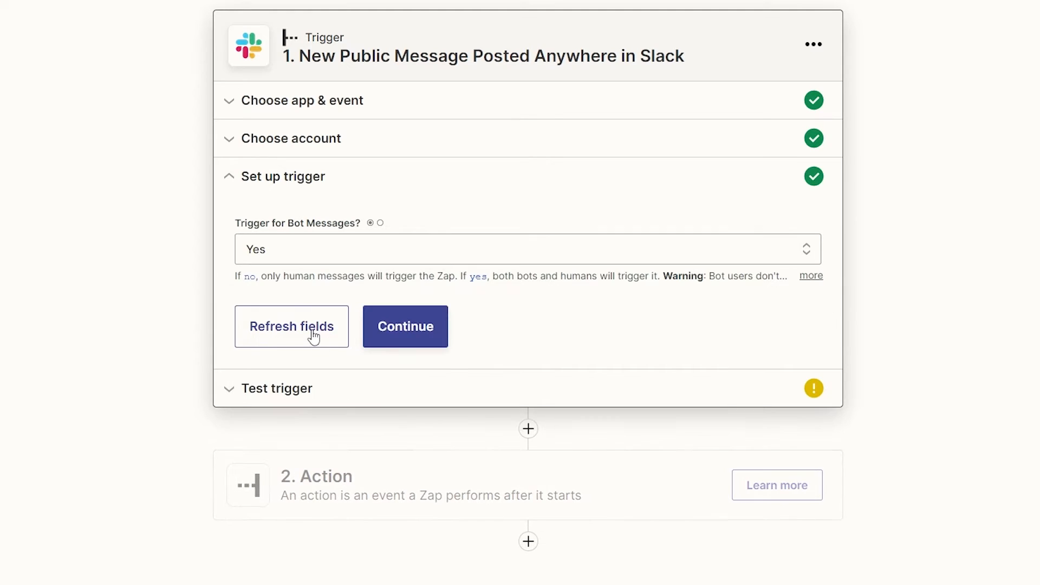
pyautogui.click(405, 326)
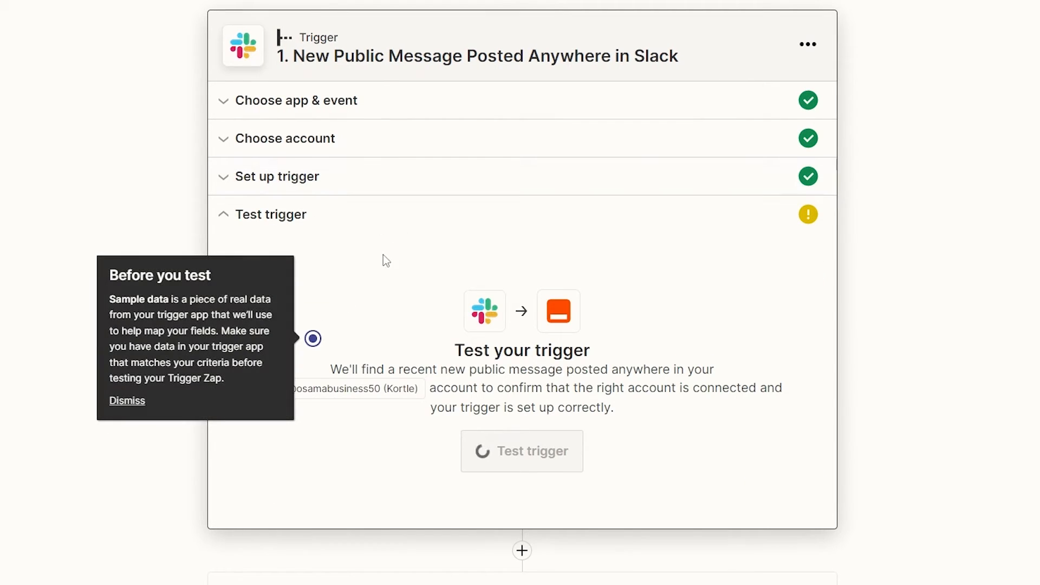
# Test the Slack trigger, review the sample message data, and proceed to the action step
pyautogui.click(552, 455)
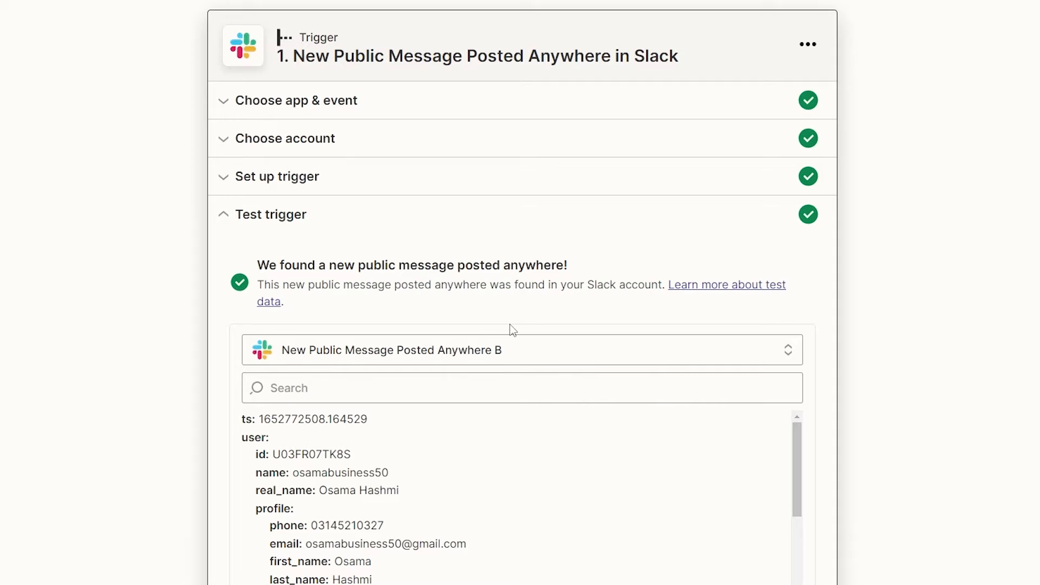
pyautogui.scroll(-1, 509, 324)
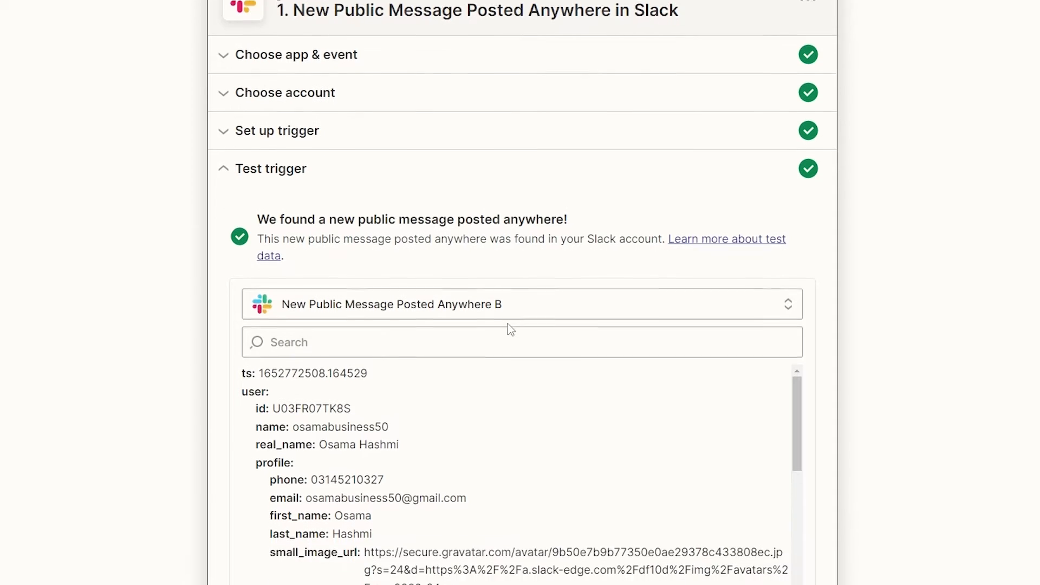
pyautogui.scroll(-10, 441, 428)
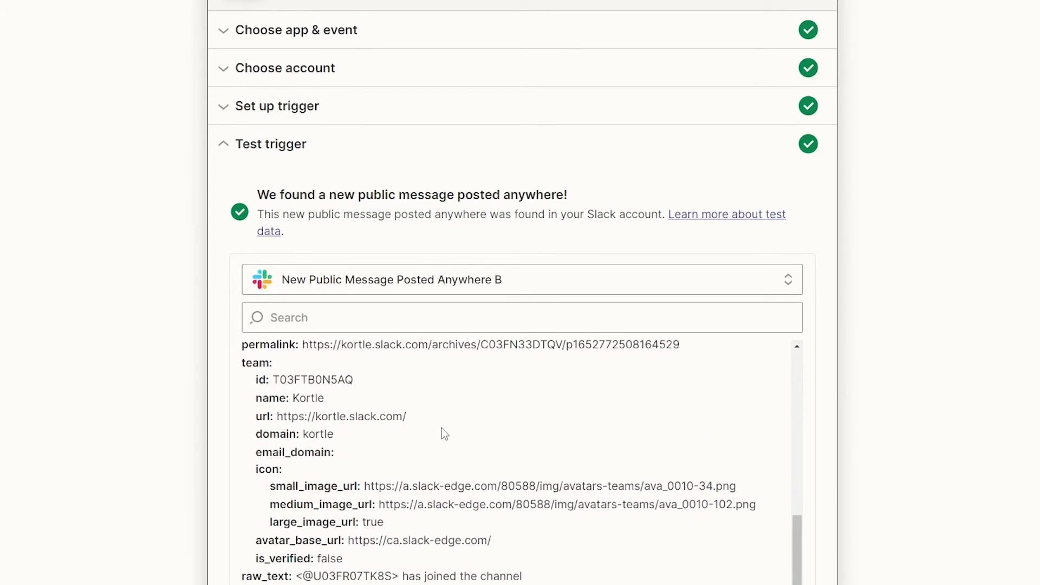
pyautogui.scroll(-5, 441, 428)
pyautogui.scroll(3, 535, 295)
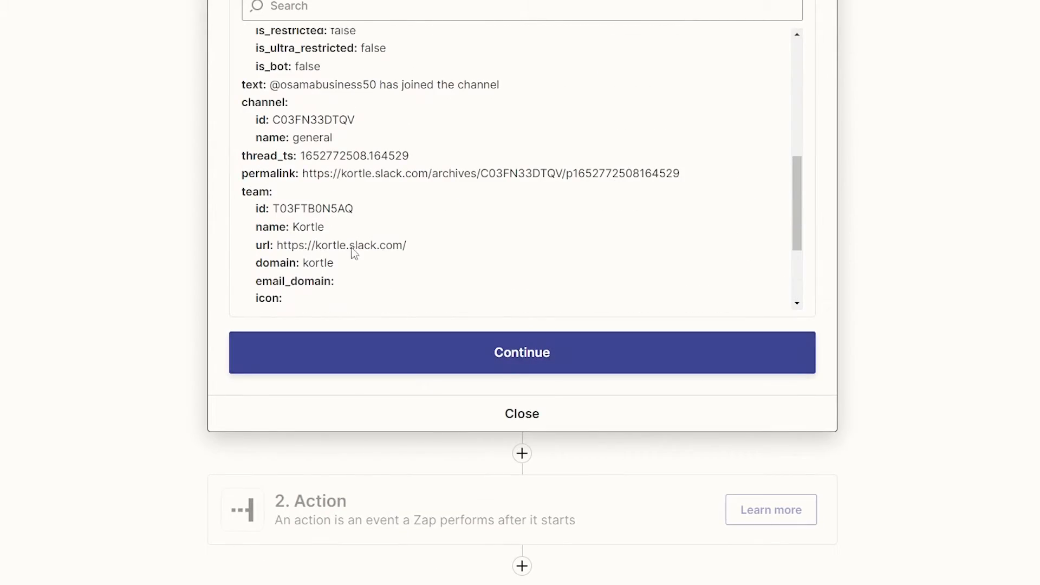
pyautogui.scroll(-3, 358, 260)
pyautogui.click(520, 364)
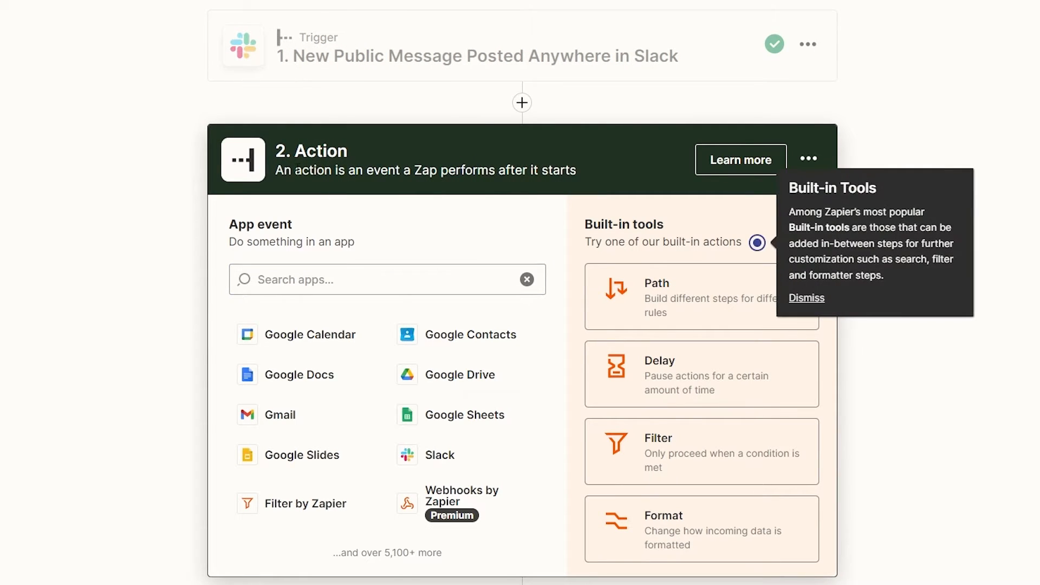
# Choose Gmail as the action app with the event Send Email and proceed to its account selection
pyautogui.click(406, 275)
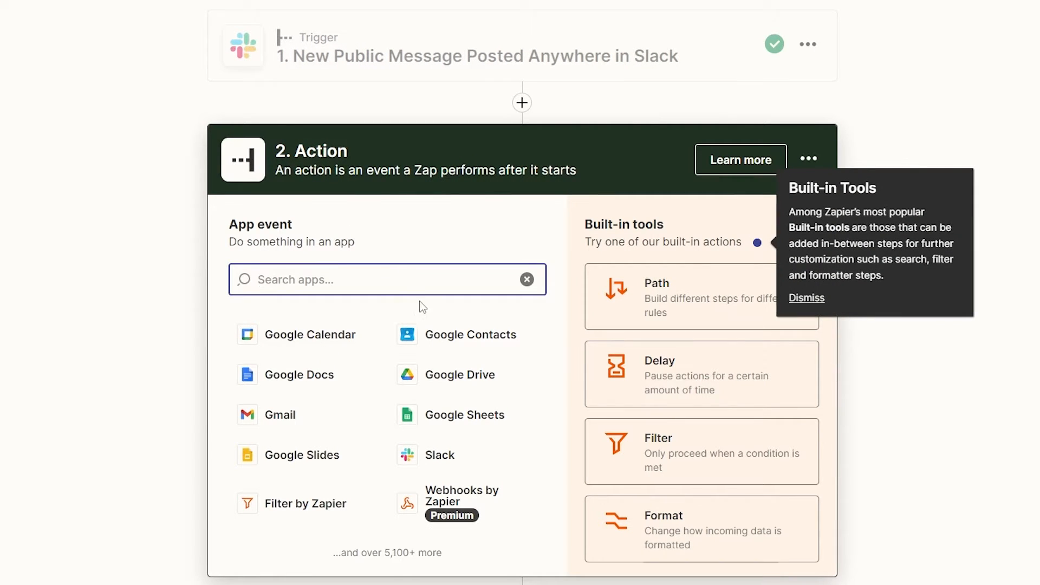
pyautogui.click(287, 420)
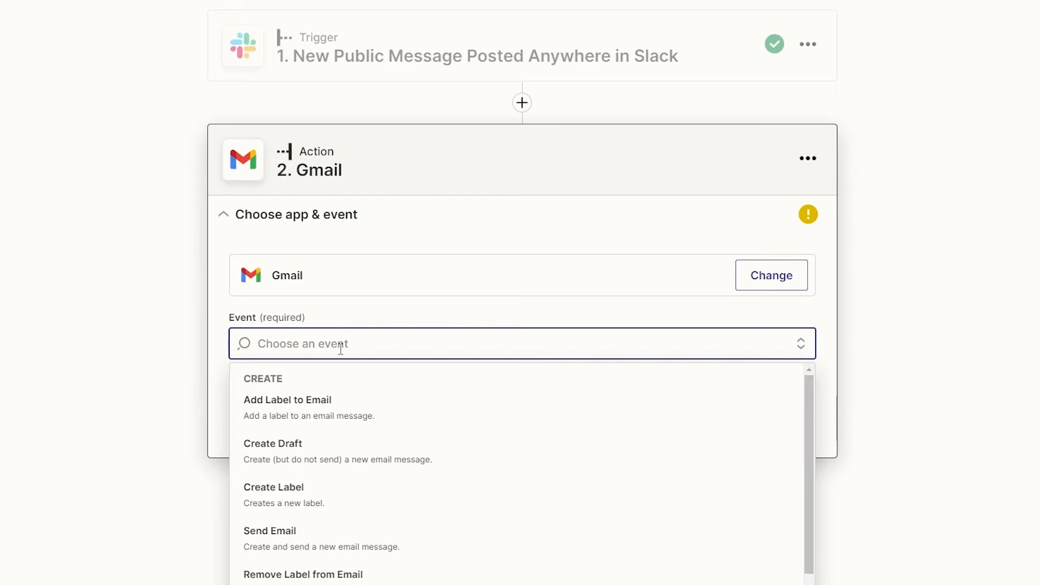
pyautogui.scroll(-3, 244, 383)
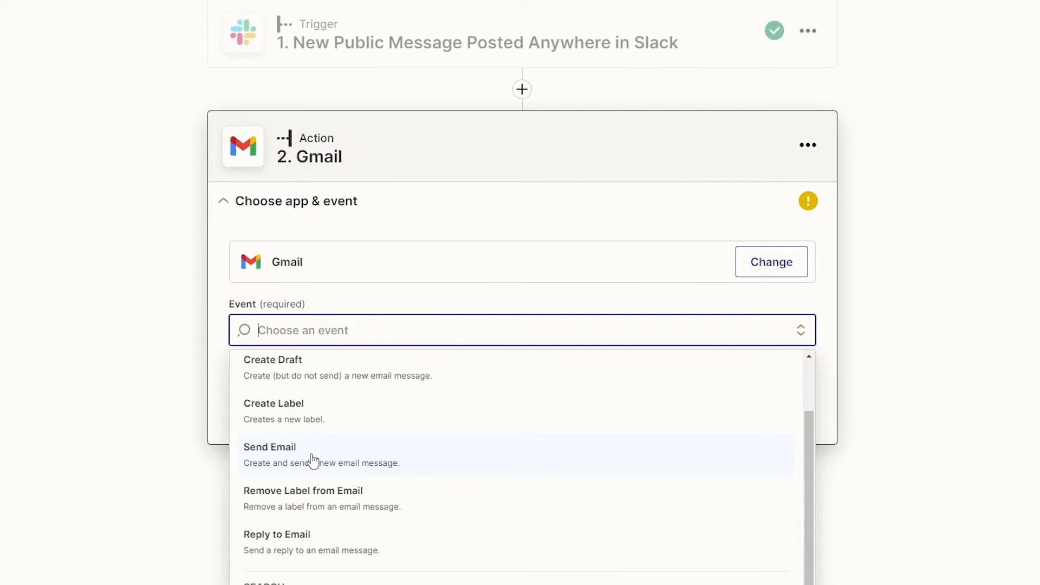
pyautogui.scroll(-1, 315, 488)
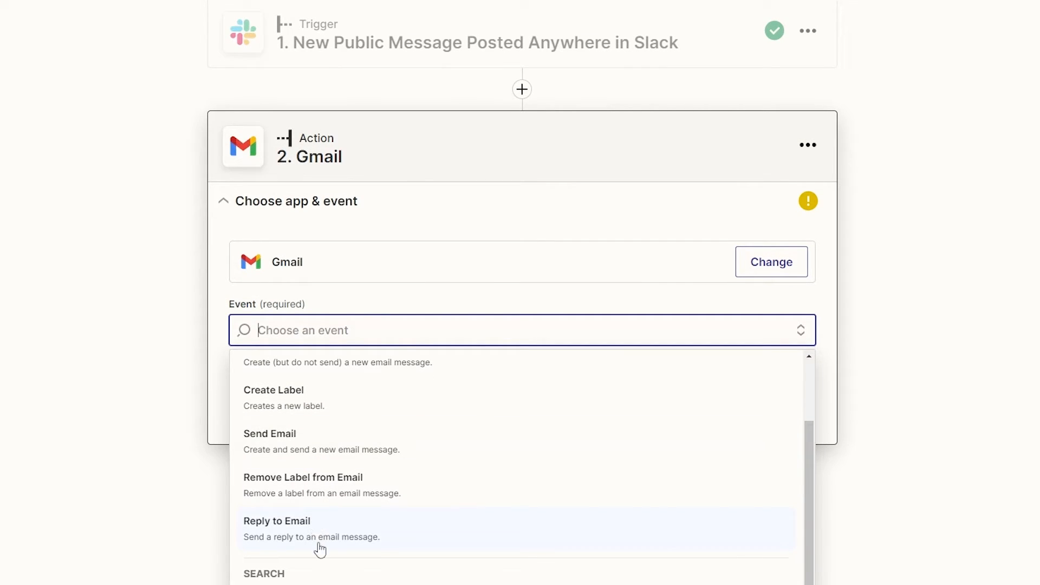
pyautogui.scroll(3, 314, 541)
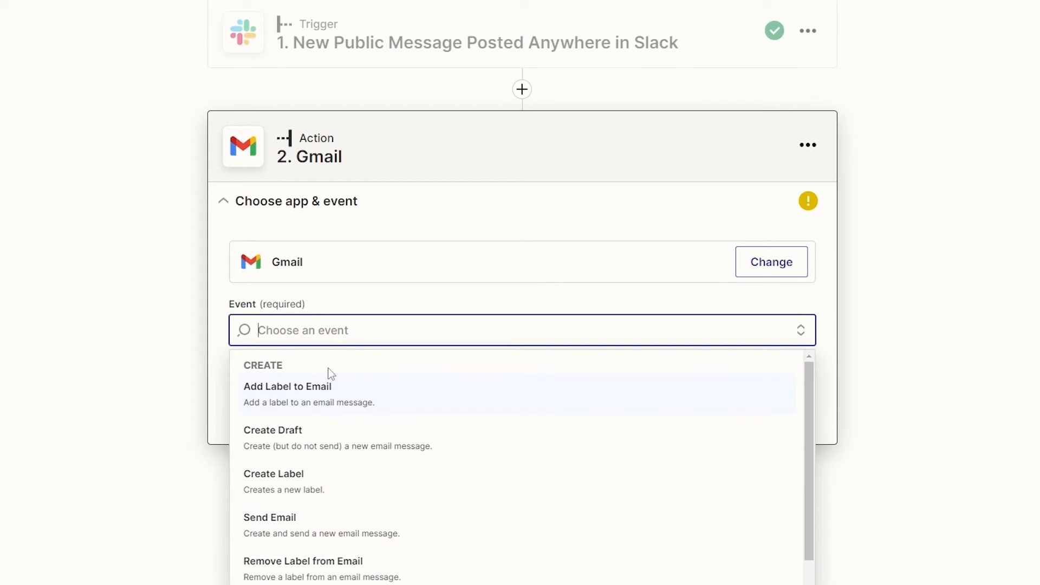
pyautogui.scroll(-3, 313, 480)
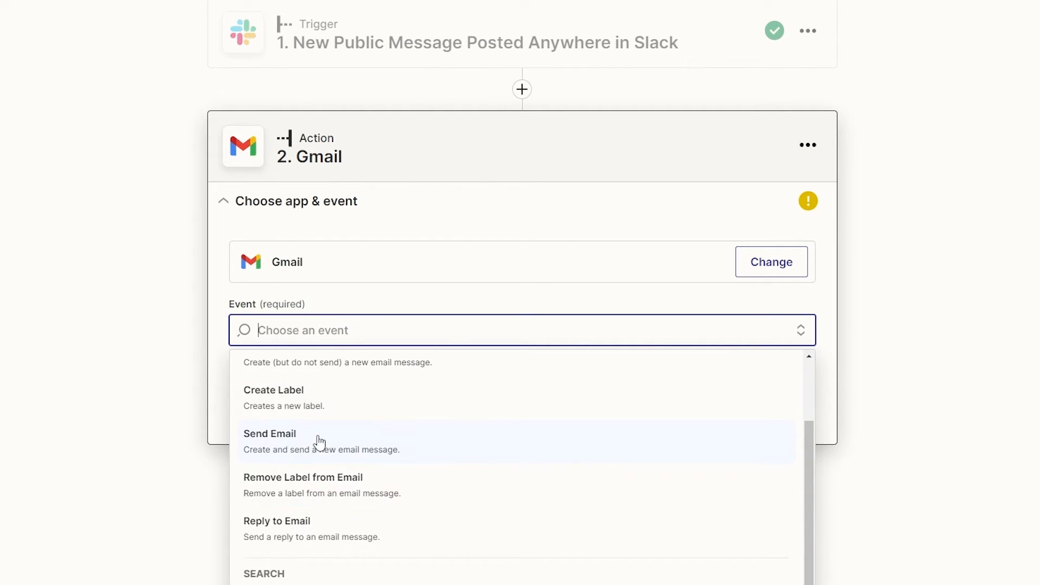
pyautogui.click(317, 436)
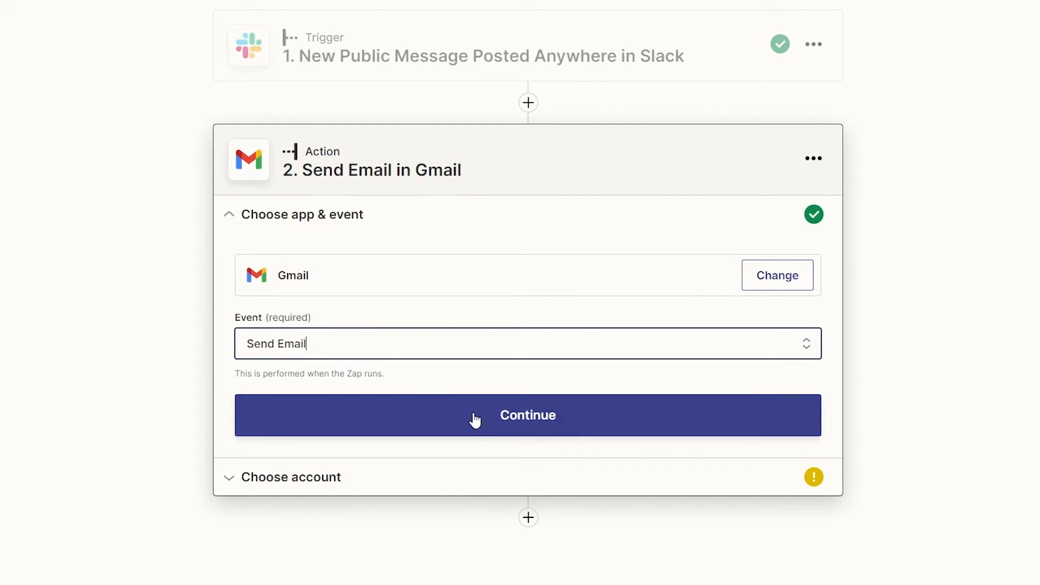
pyautogui.click(475, 420)
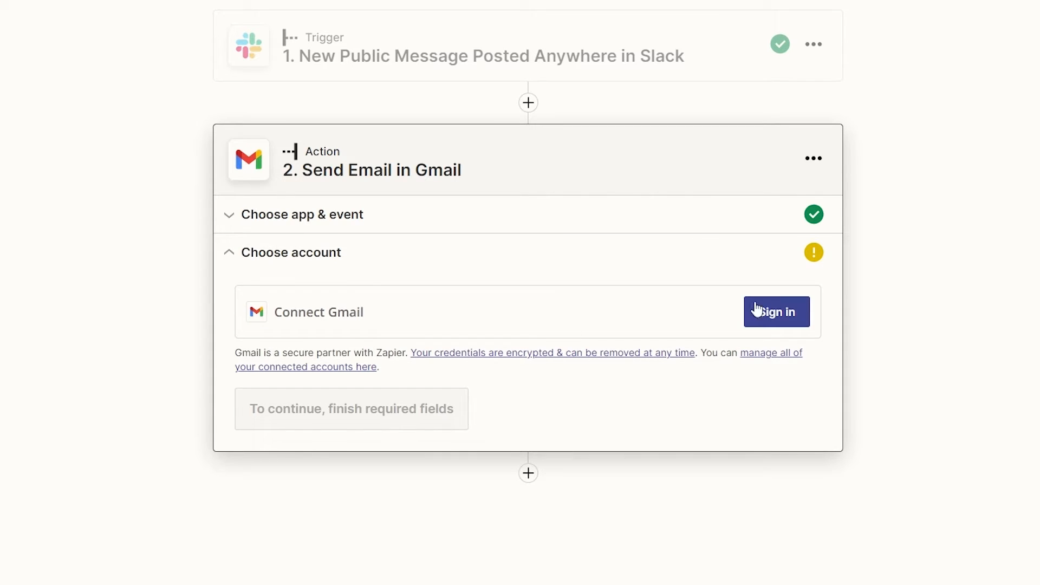
# Sign in to connect the Gmail account for the action and proceed to the action setup
pyautogui.click(787, 319)
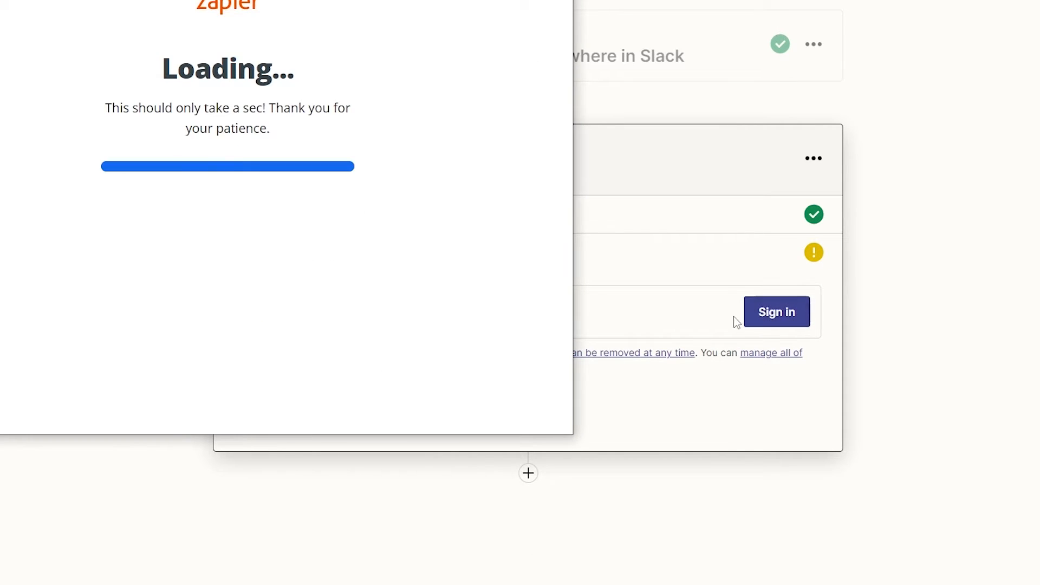
pyautogui.click(347, 378)
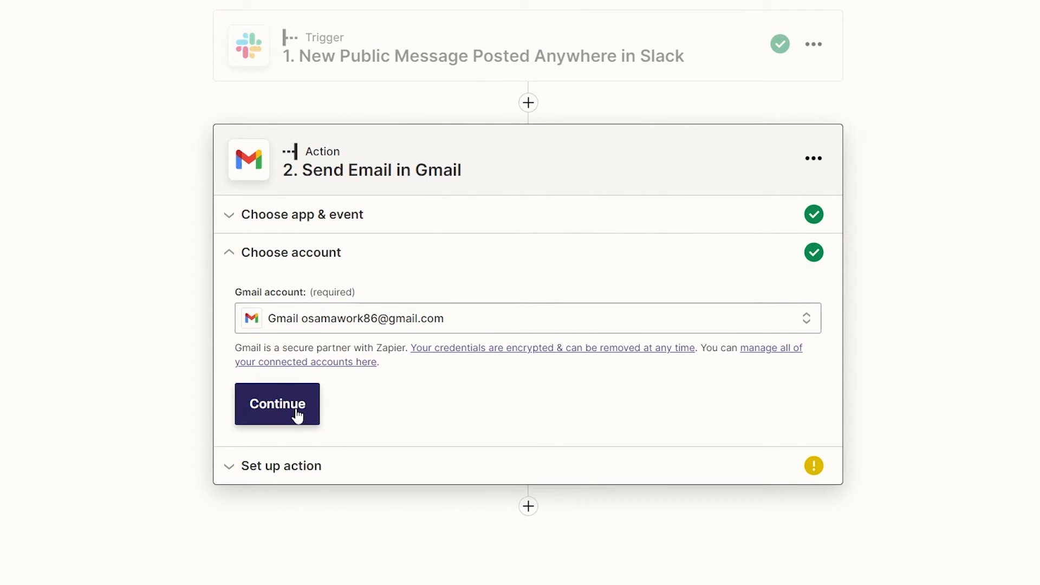
pyautogui.click(297, 411)
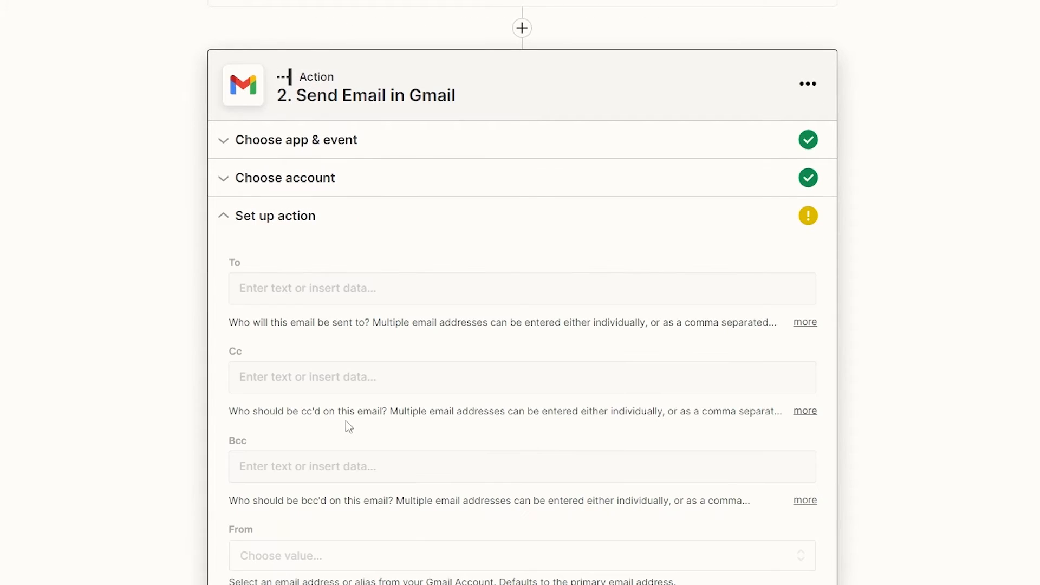
# Insert the Slack trigger's Channel Name, User Name and Text data into the email's To field
pyautogui.click(331, 197)
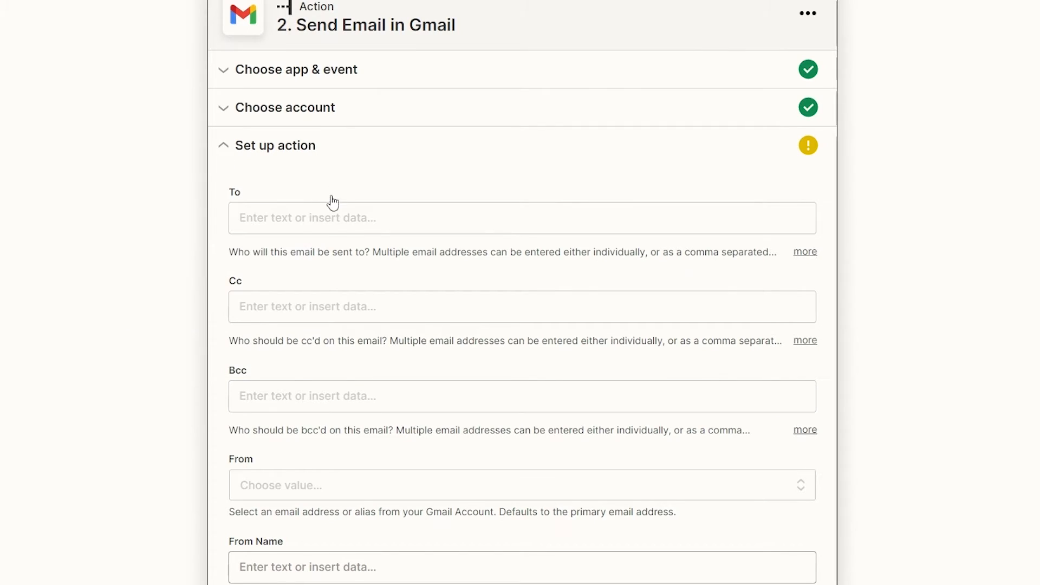
pyautogui.click(296, 218)
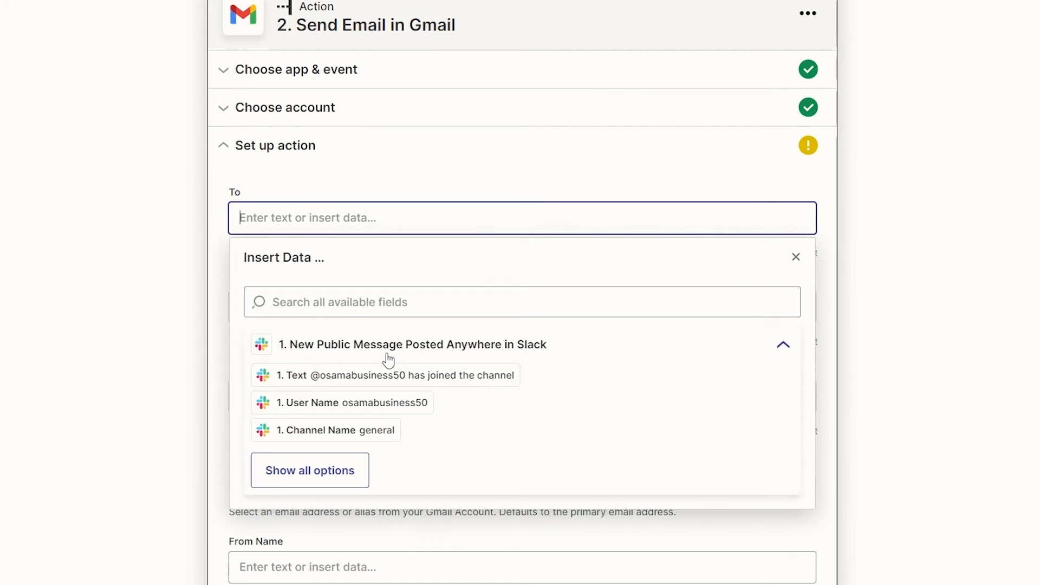
pyautogui.click(272, 349)
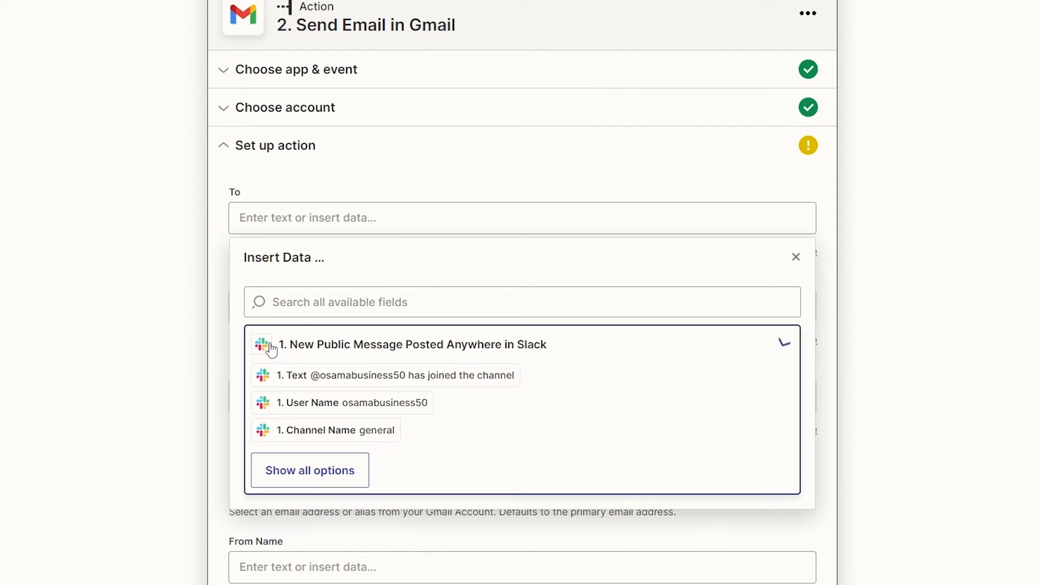
pyautogui.click(342, 430)
pyautogui.click(343, 404)
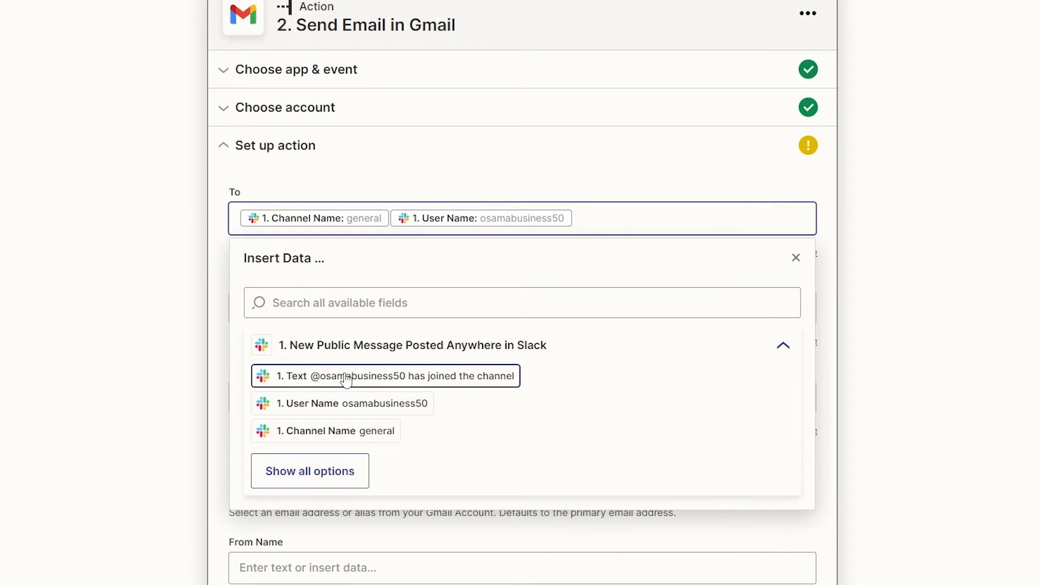
pyautogui.click(346, 378)
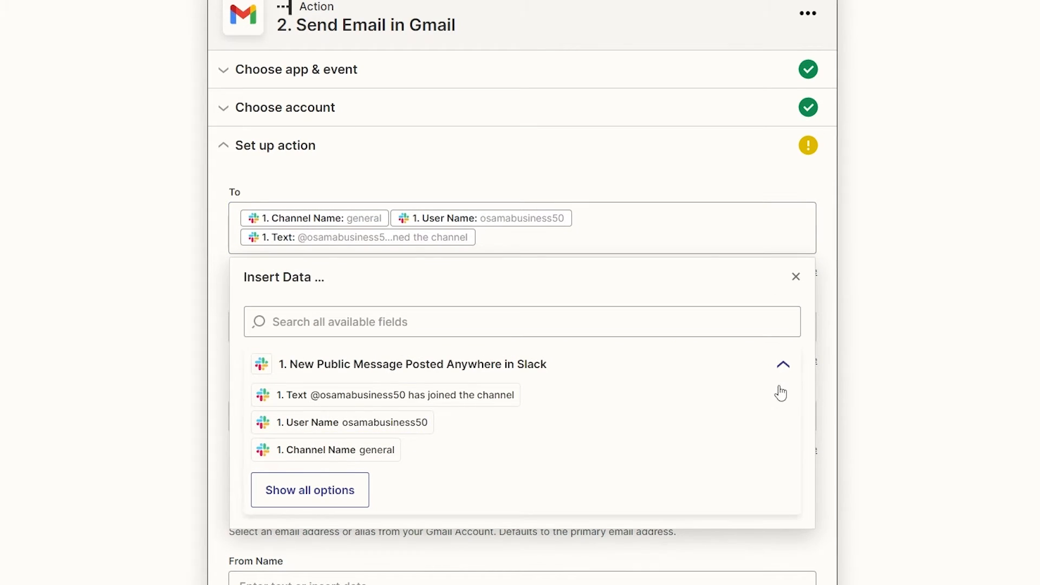
pyautogui.click(782, 367)
pyautogui.click(622, 237)
pyautogui.scroll(-2, 569, 343)
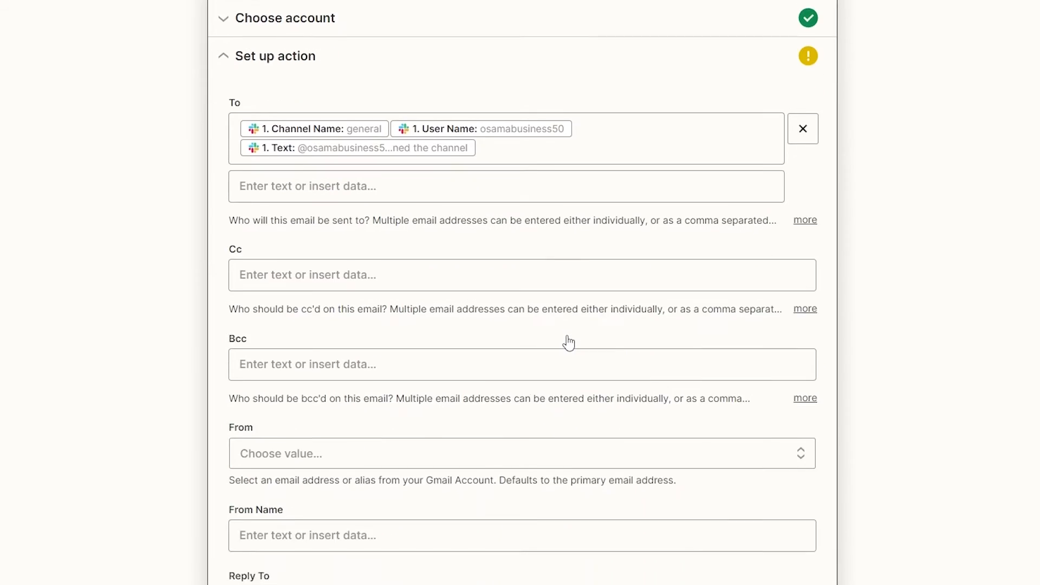
# Look over the remaining email fields and remove the inserted Slack data from the To field
pyautogui.scroll(-8, 568, 343)
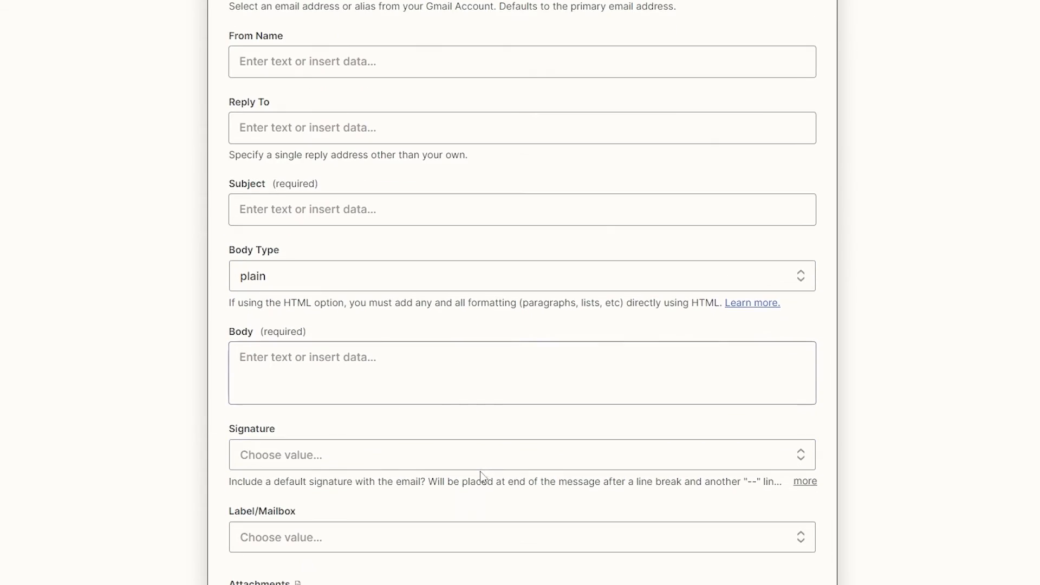
pyautogui.scroll(-3, 491, 470)
pyautogui.scroll(12, 493, 469)
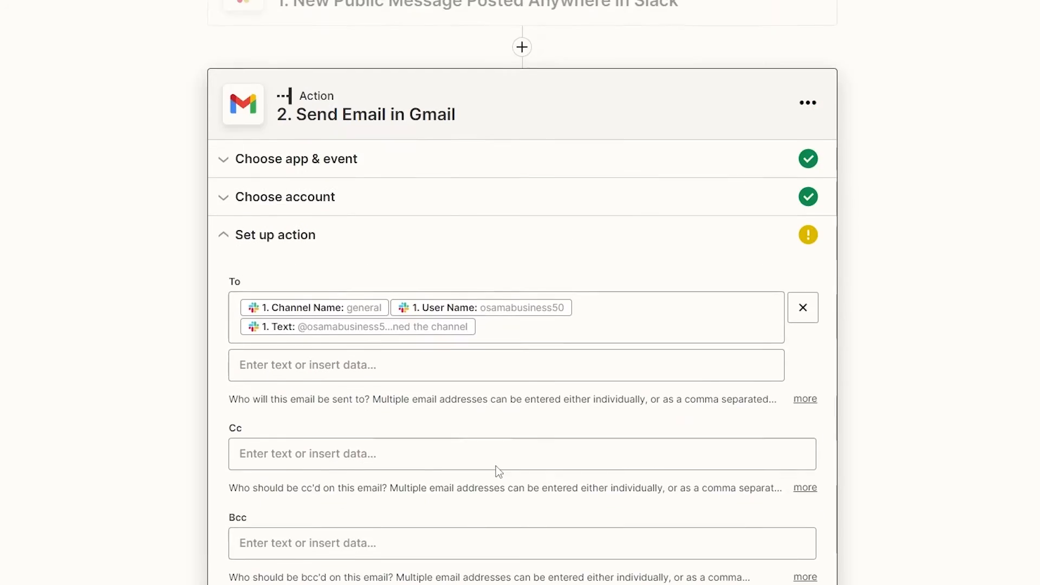
pyautogui.scroll(1, 494, 467)
pyautogui.scroll(-4, 487, 460)
pyautogui.scroll(2, 461, 411)
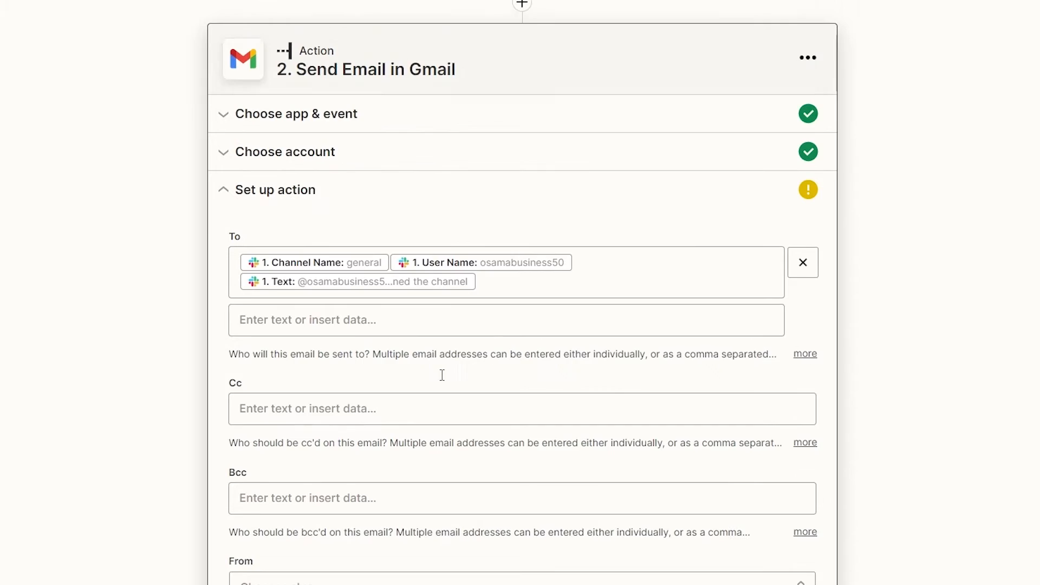
pyautogui.scroll(1, 442, 375)
pyautogui.click(803, 293)
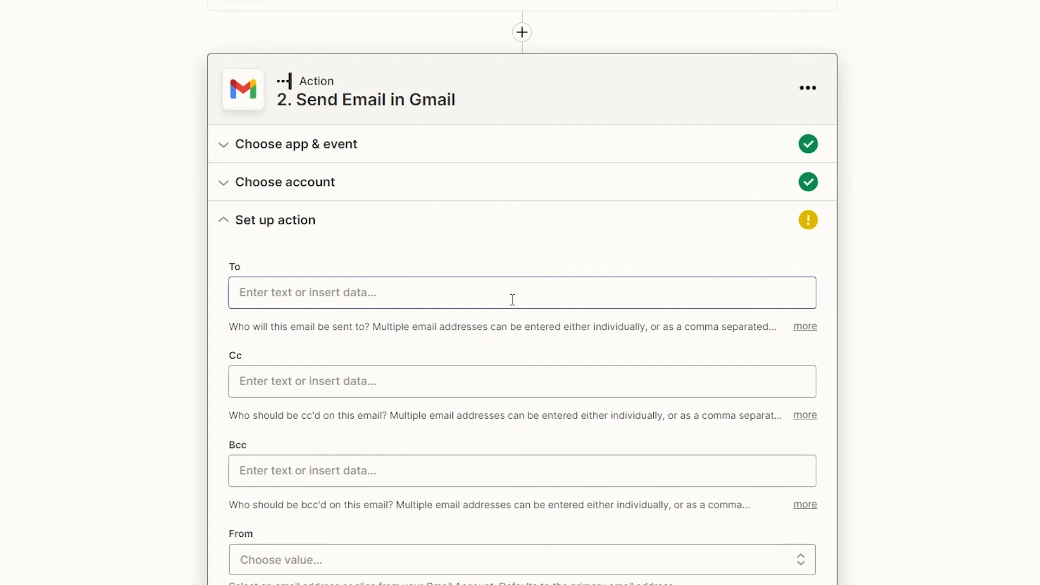
pyautogui.scroll(-3, 513, 300)
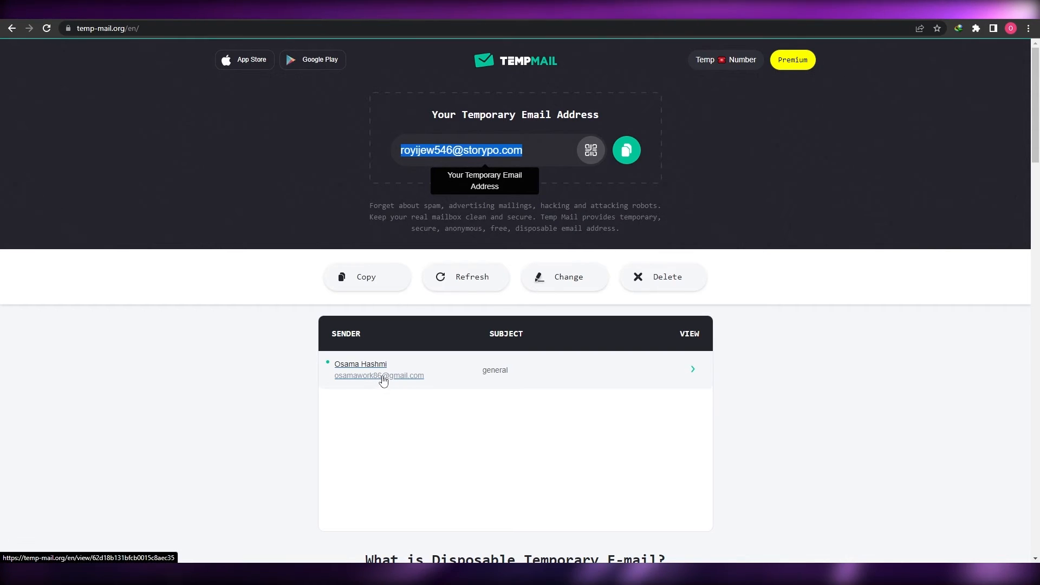
# Open the received test email in the Temp Mail inbox and check its subject and body text
pyautogui.click(384, 380)
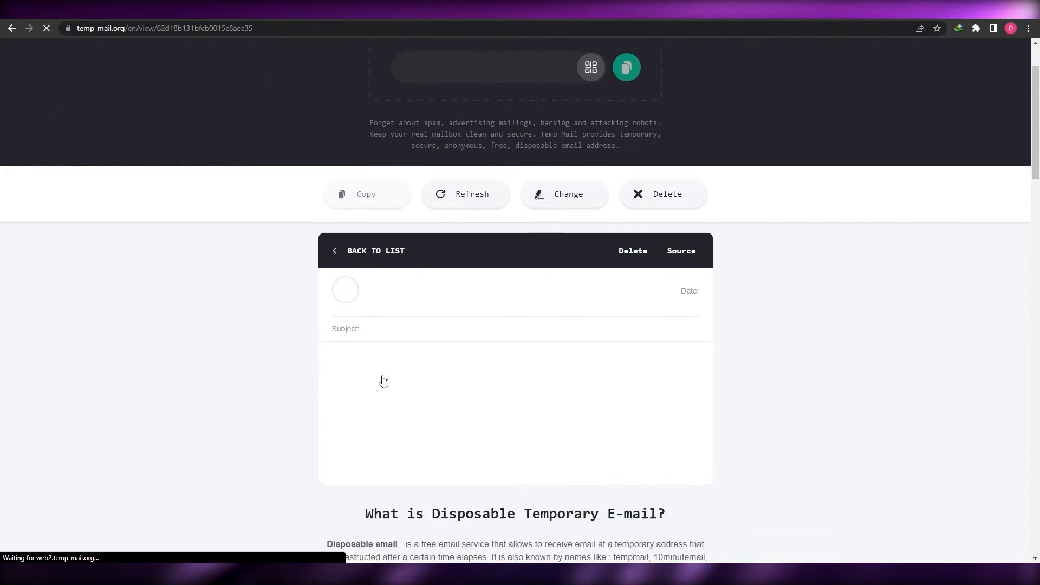
pyautogui.scroll(5, 424, 248)
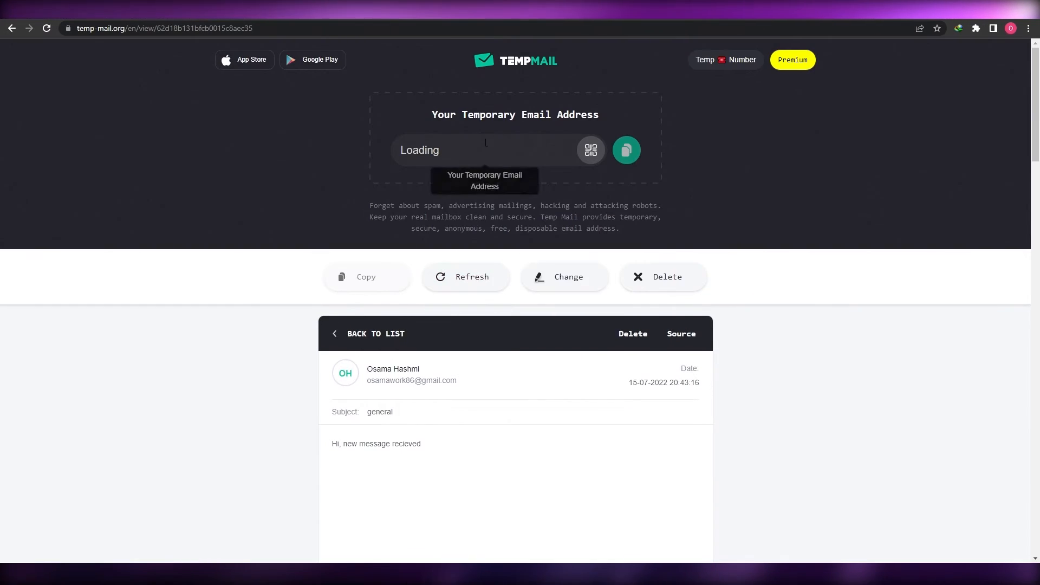
pyautogui.scroll(-3, 466, 403)
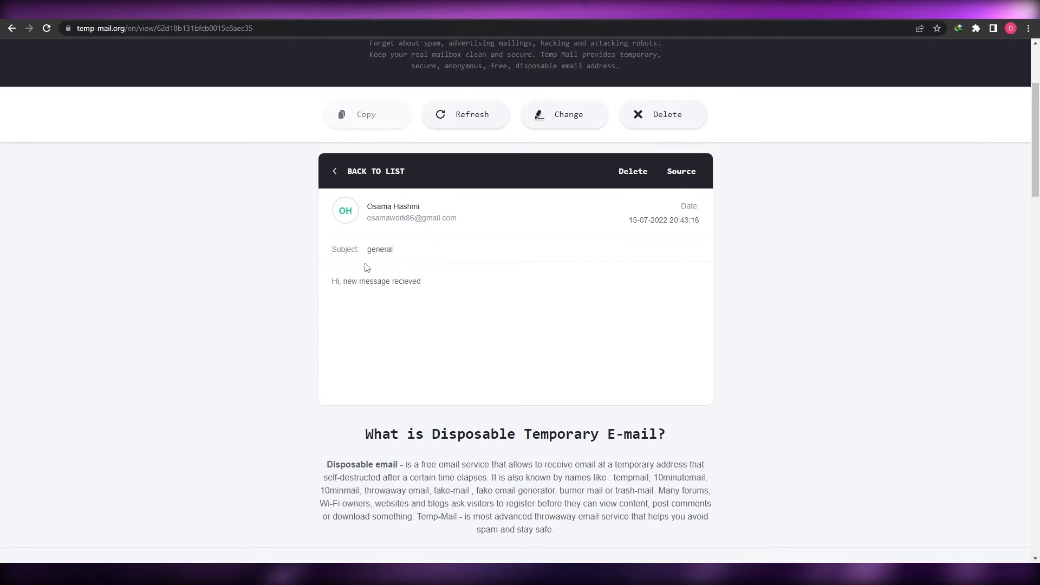
pyautogui.moveTo(336, 282); pyautogui.dragTo(481, 290)
pyautogui.click(473, 290)
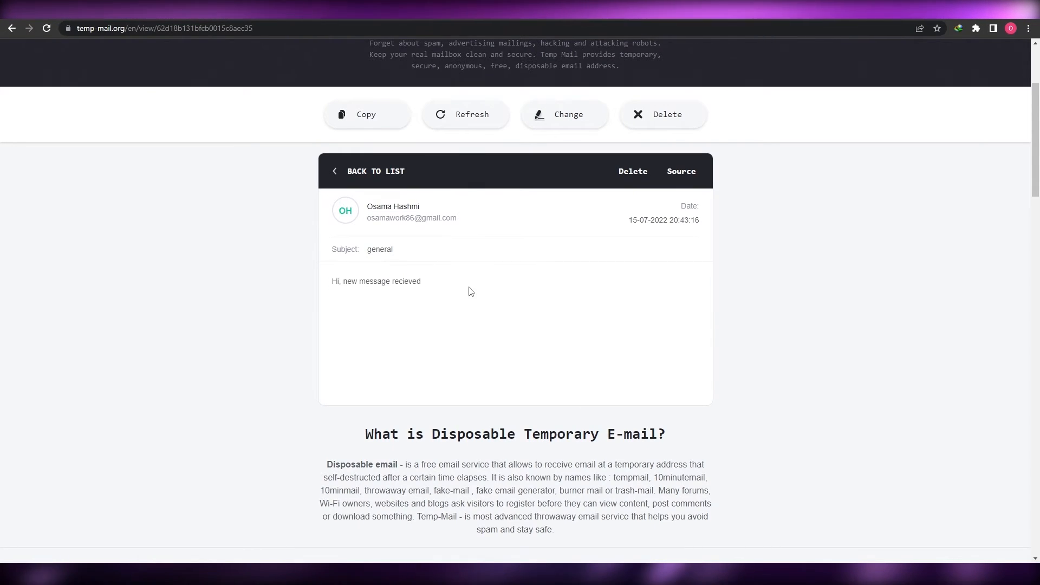
pyautogui.moveTo(331, 282); pyautogui.dragTo(447, 285)
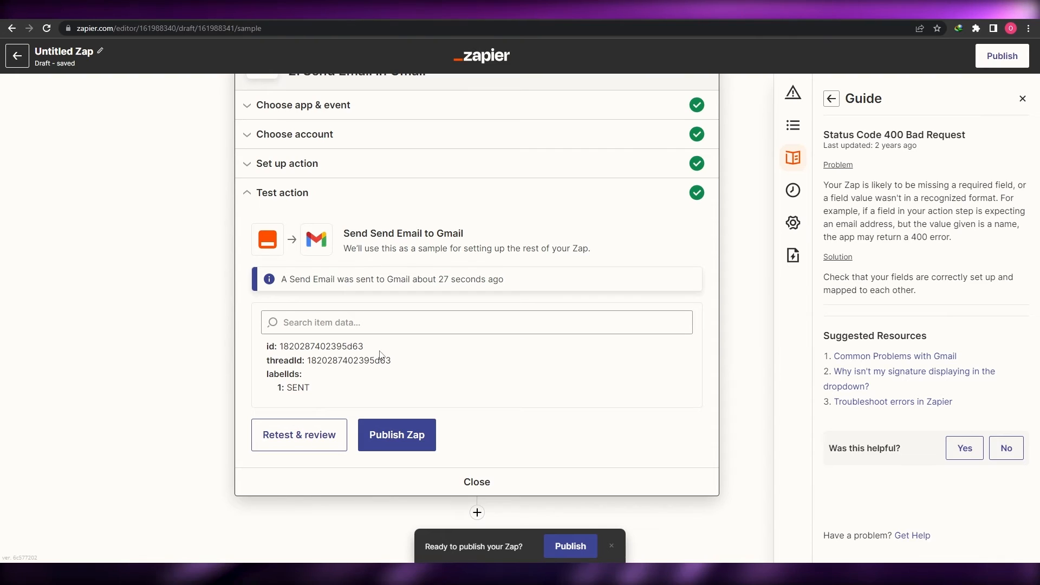
# Publish and turn on the Zap, then dismiss the sharing prompt with Don't show this again enabled
pyautogui.click(404, 433)
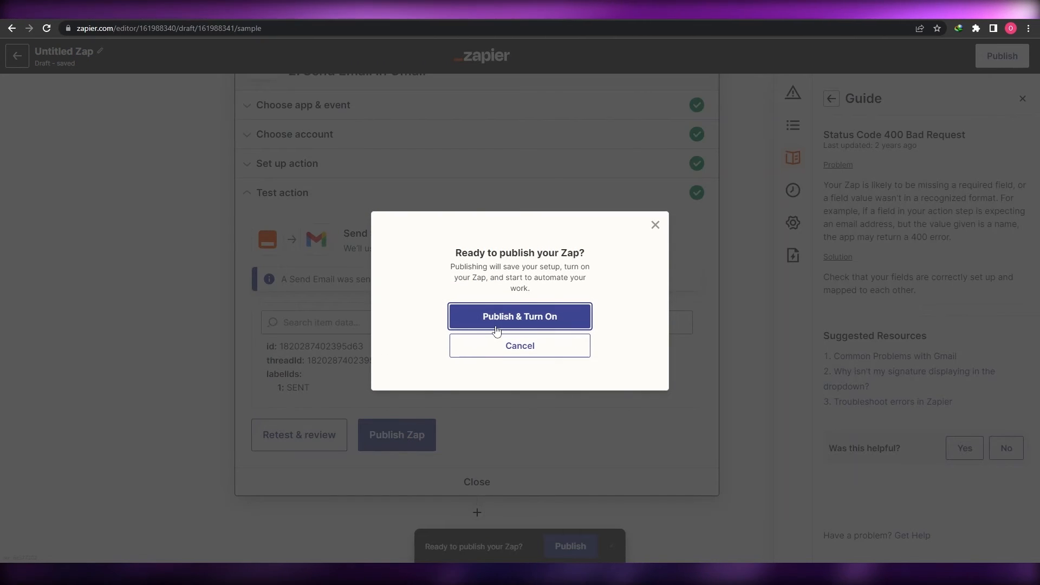
pyautogui.click(499, 323)
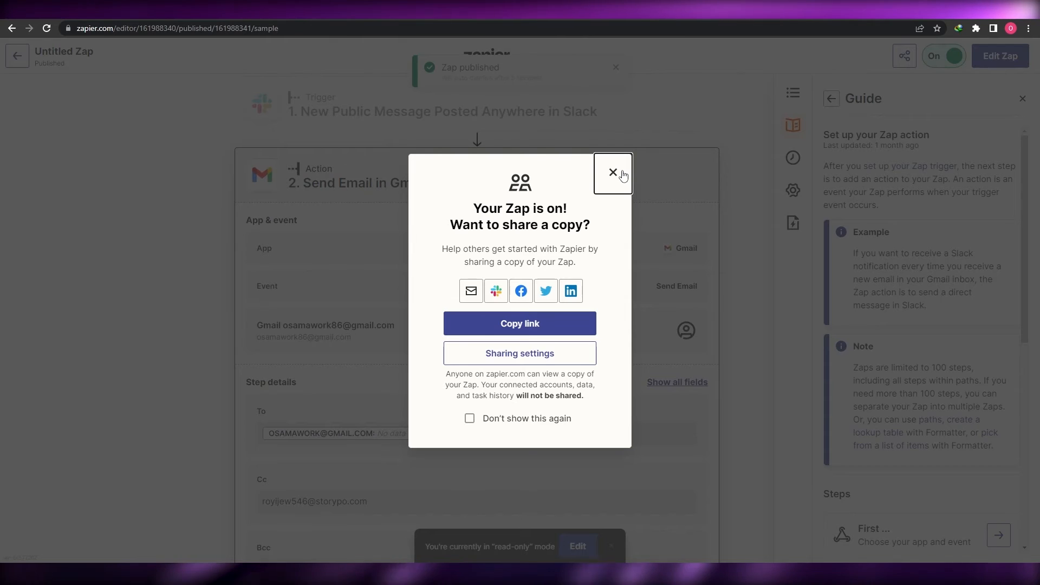
pyautogui.click(490, 421)
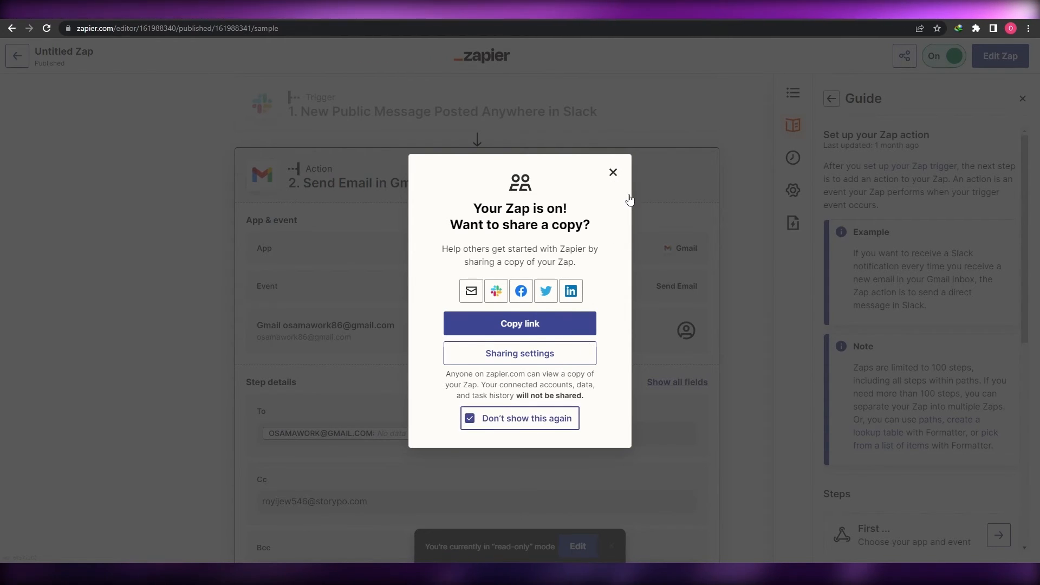
pyautogui.click(611, 173)
# Review the published Send Email action's app, account and step details, and close the Guide
pyautogui.scroll(-7, 570, 330)
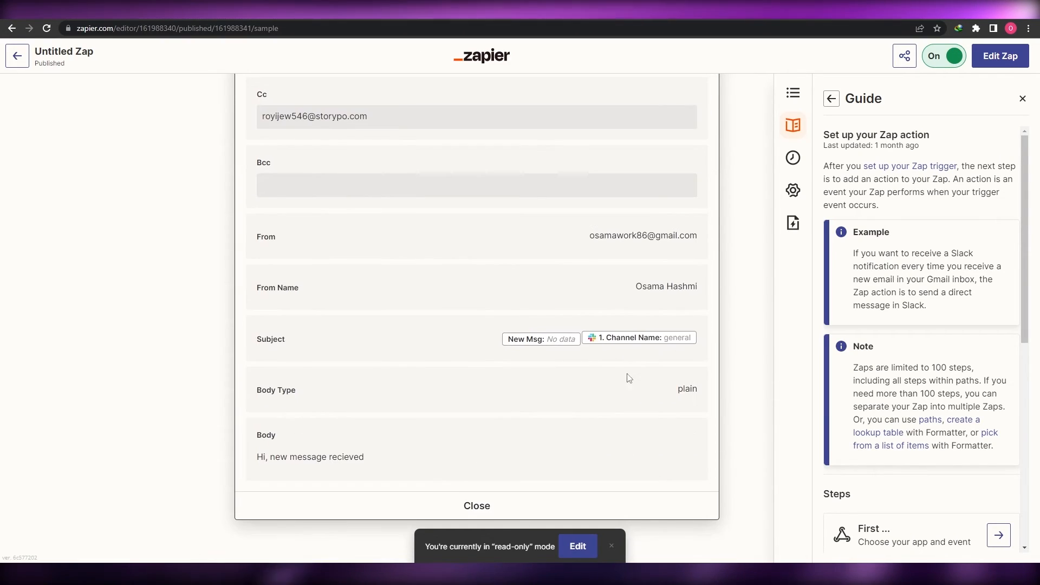
pyautogui.scroll(7, 627, 376)
pyautogui.scroll(-7, 515, 404)
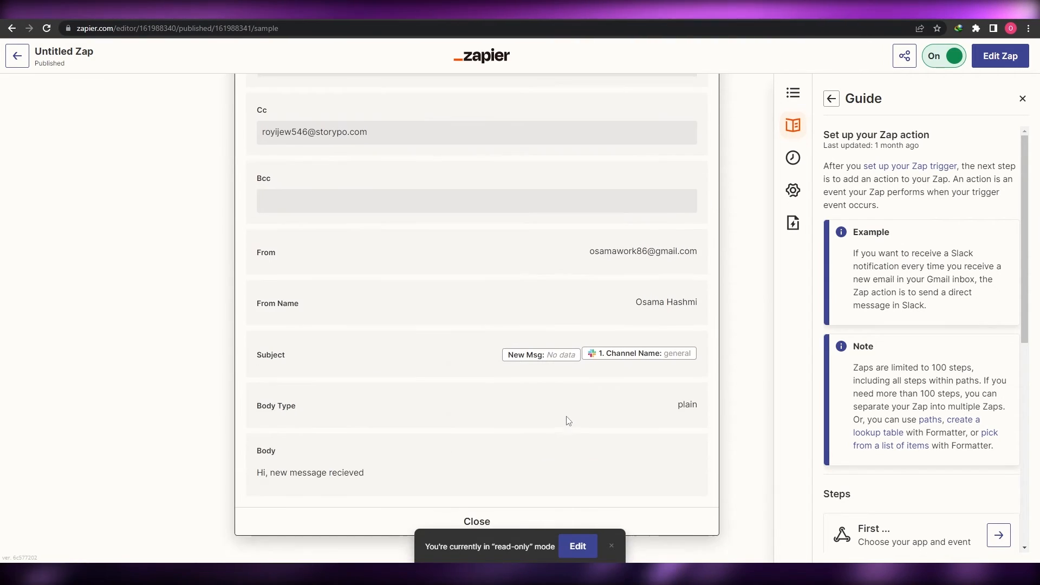
pyautogui.scroll(7, 632, 385)
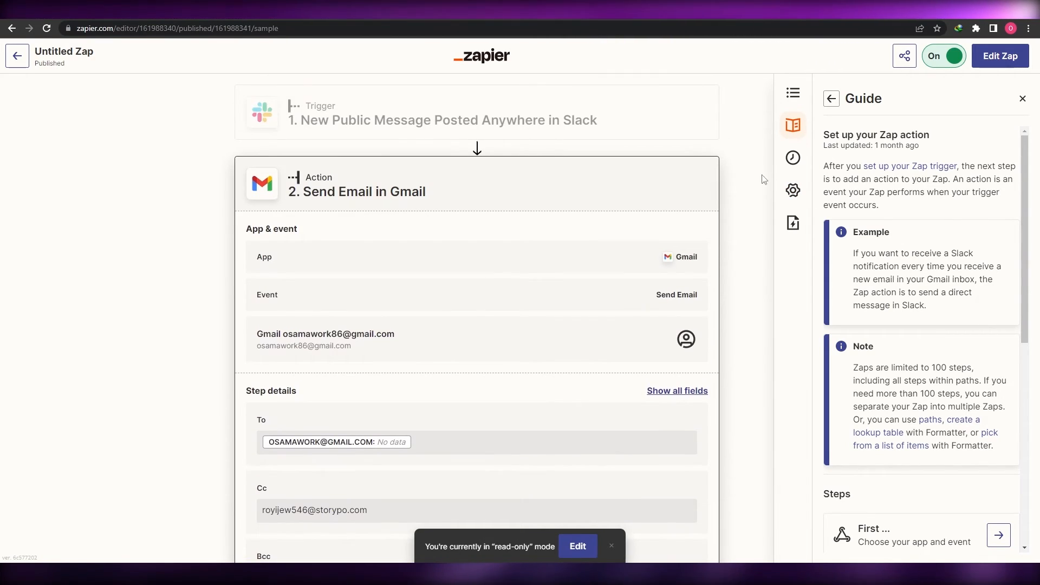
pyautogui.scroll(-7, 731, 234)
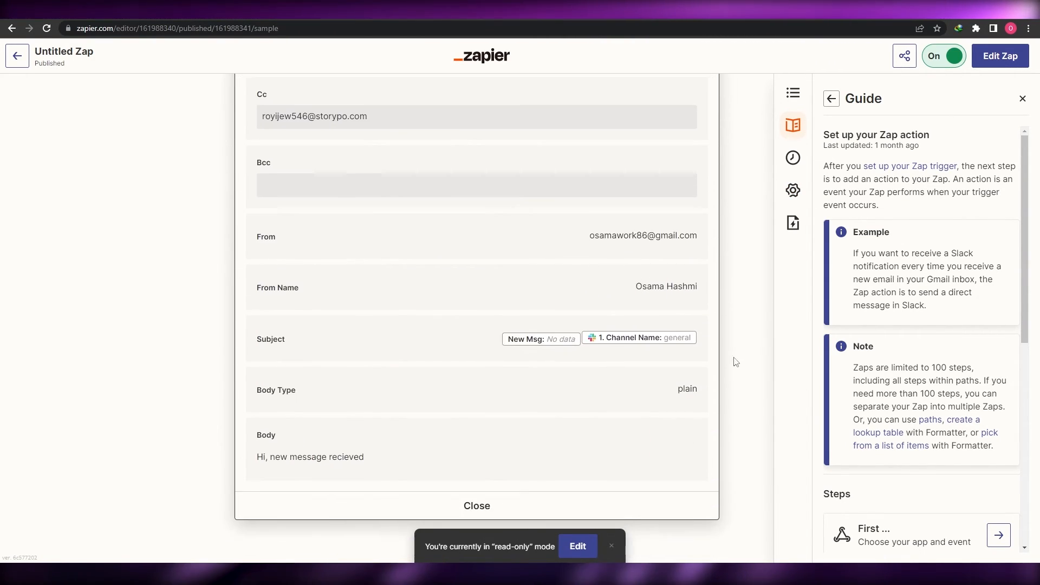
pyautogui.click(1023, 99)
pyautogui.scroll(4, 882, 258)
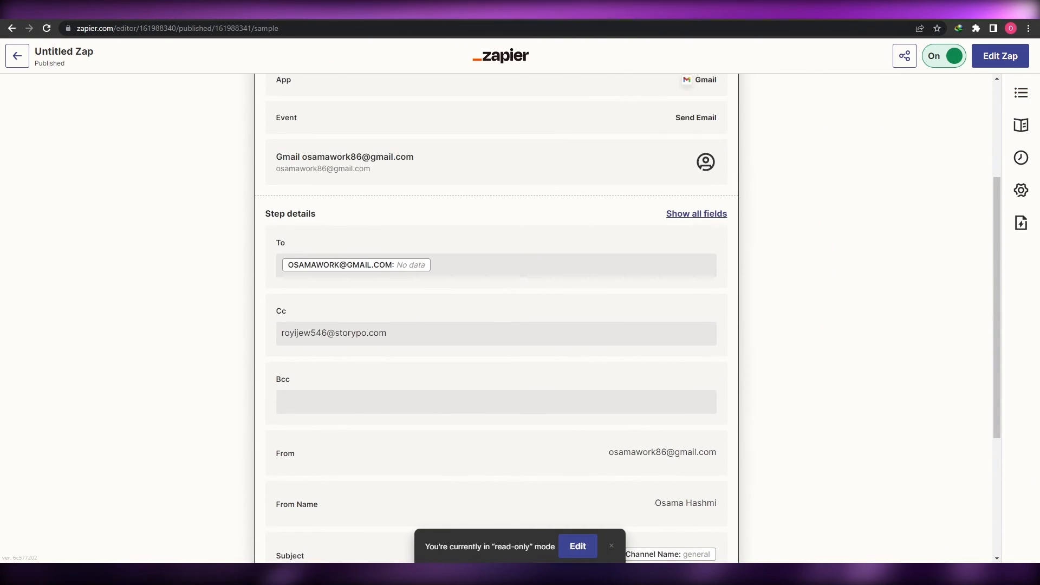
# Switch to Slack and post a test message starting with "gs" in the #general channel
pyautogui.click(550, 9)
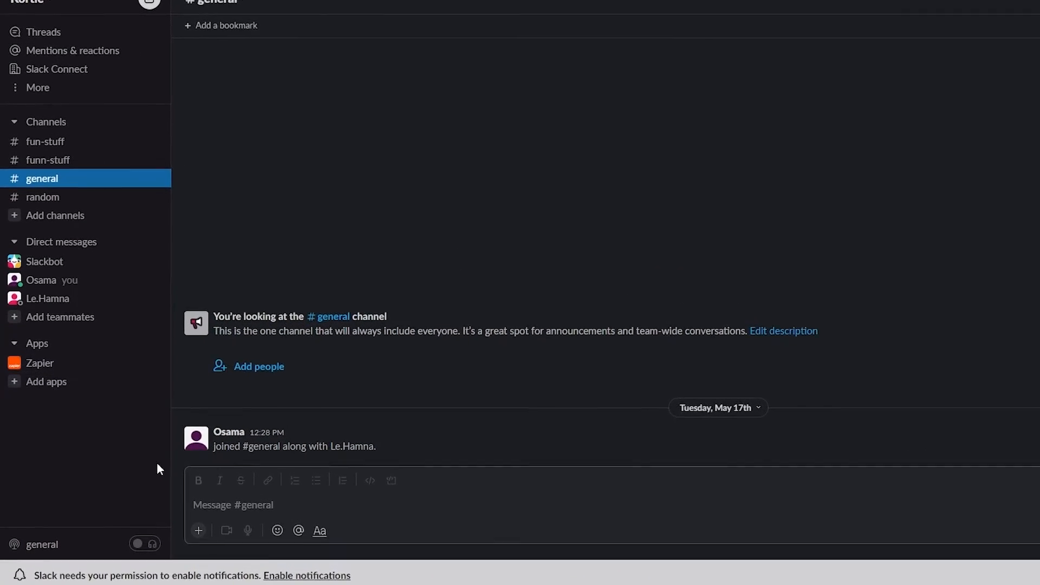
pyautogui.click(239, 488)
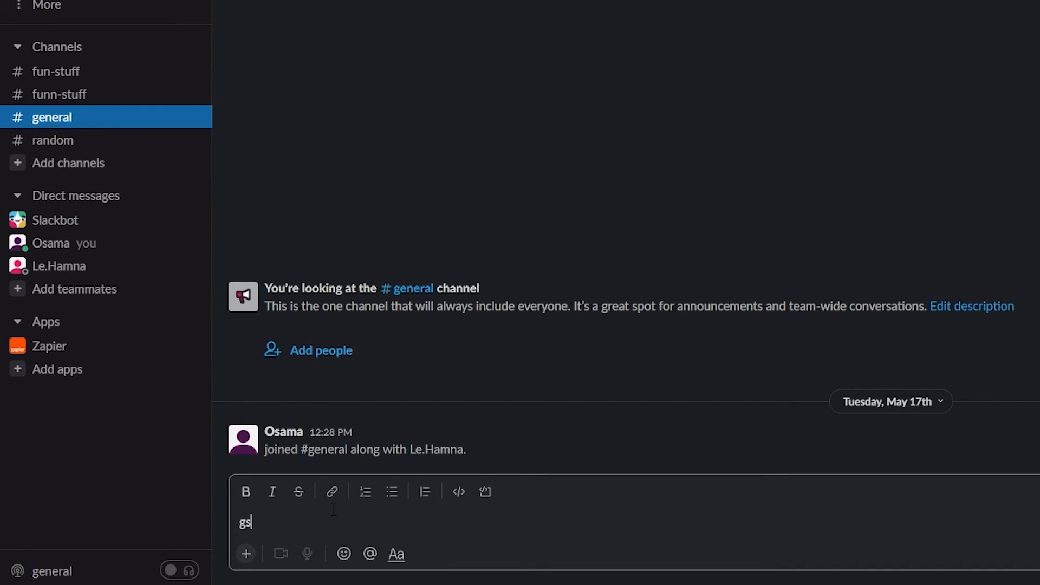
pyautogui.press('Return')
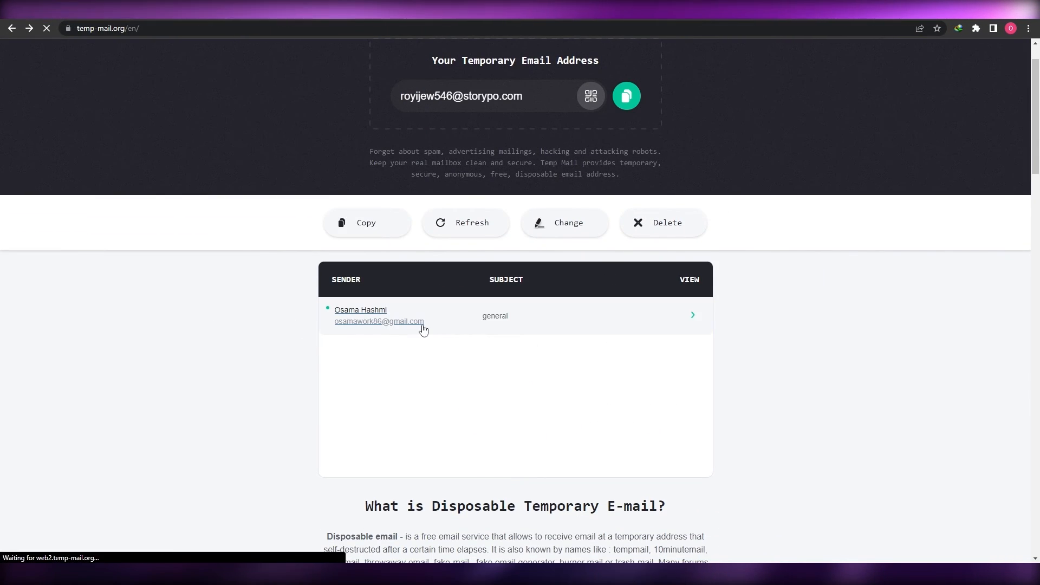
# Switch to the Temp Mail inbox and open the email with the subject general to check its content
pyautogui.click(421, 326)
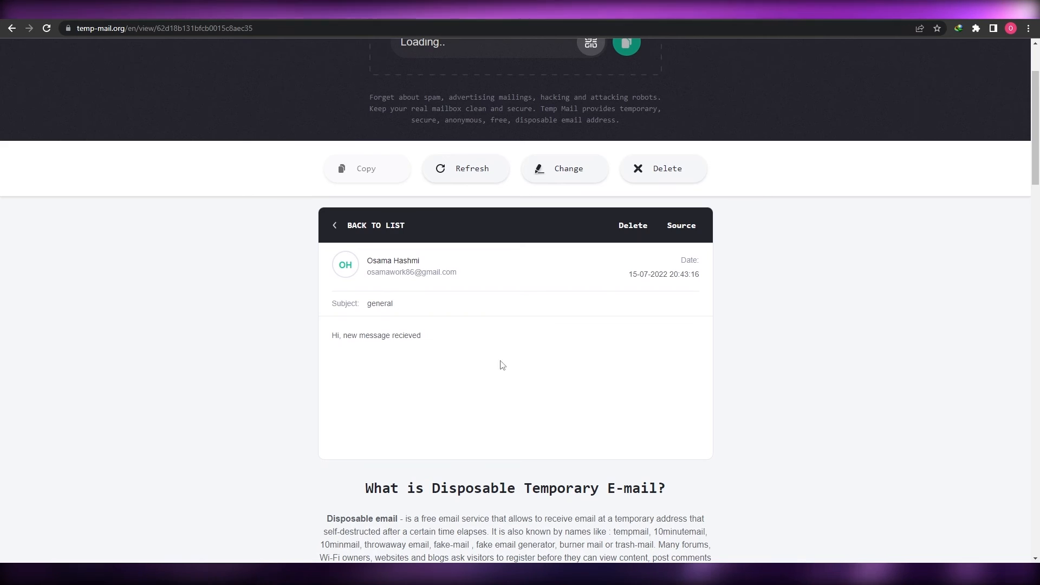
pyautogui.hotkey('alt', 'Left')
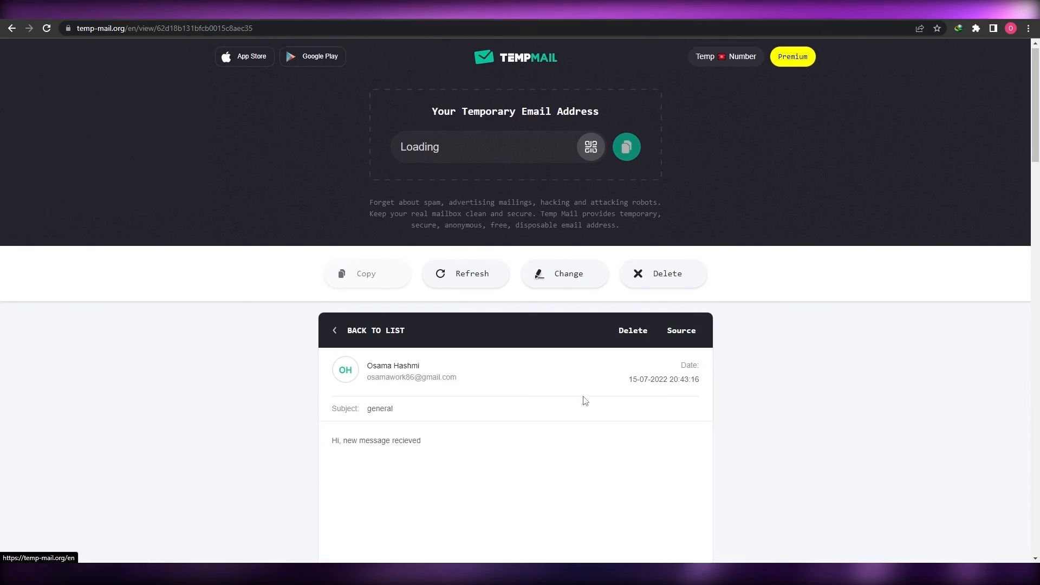
pyautogui.scroll(-3, 389, 251)
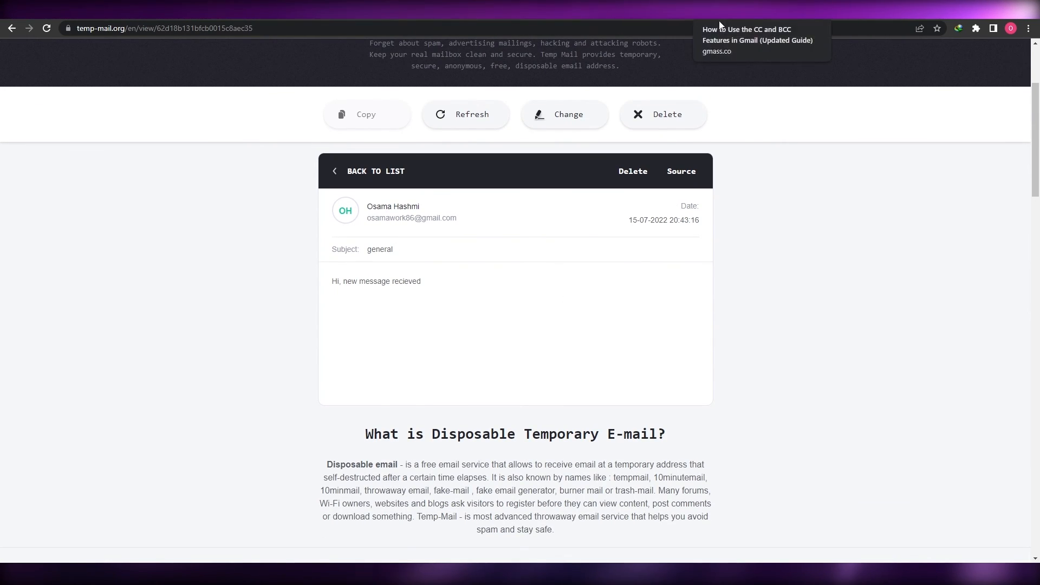
# Switch back to Zapier and leave the published Zap for the Zaps list
pyautogui.scroll(1, 520, 304)
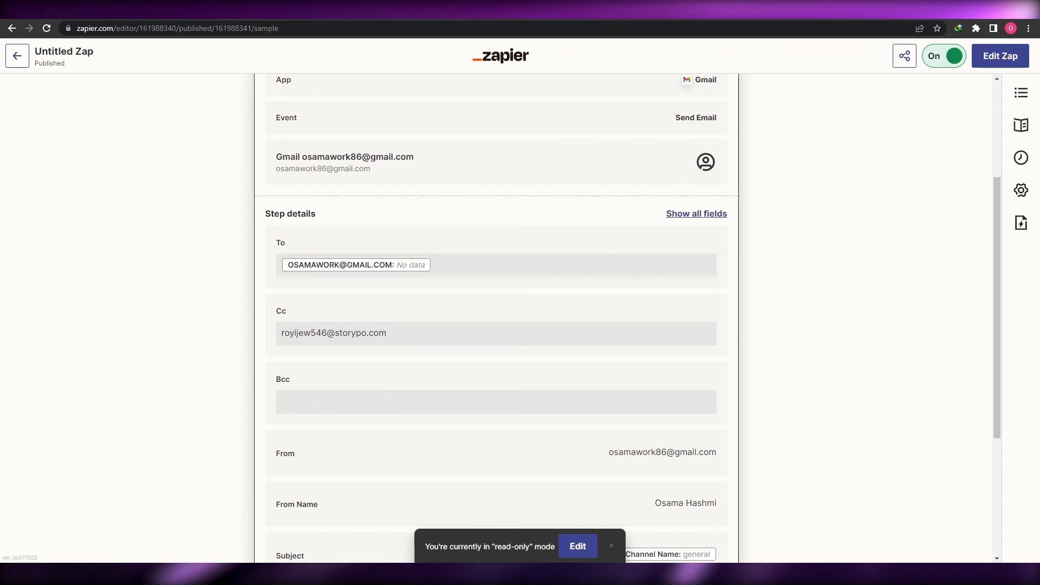
pyautogui.scroll(3, 851, 161)
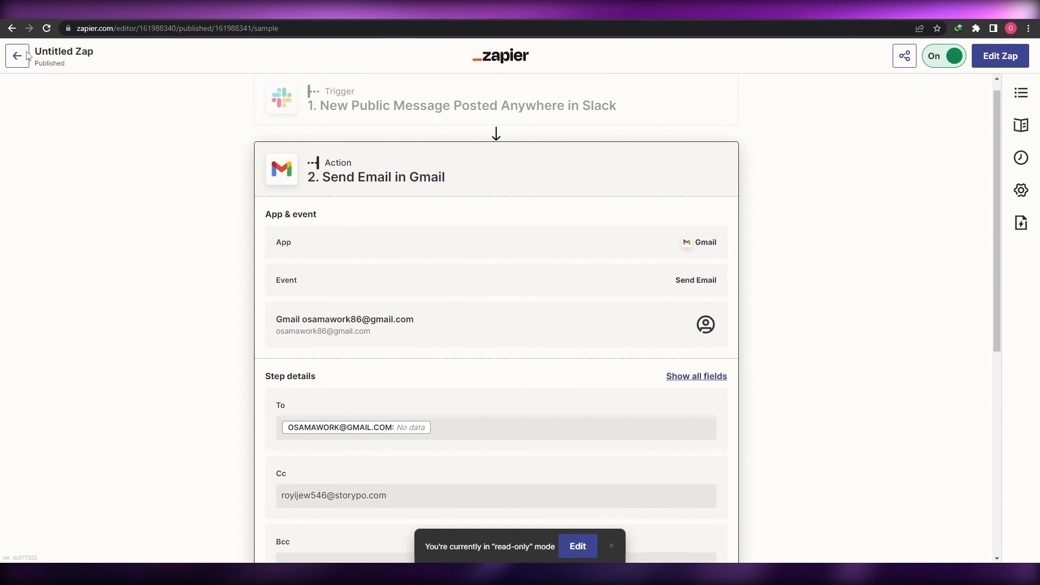
pyautogui.click(18, 57)
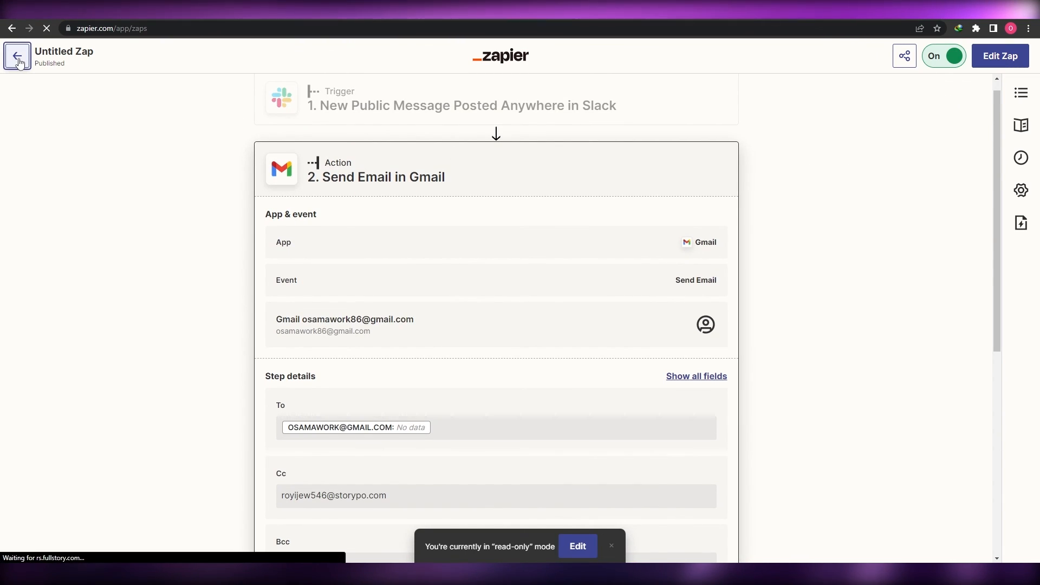